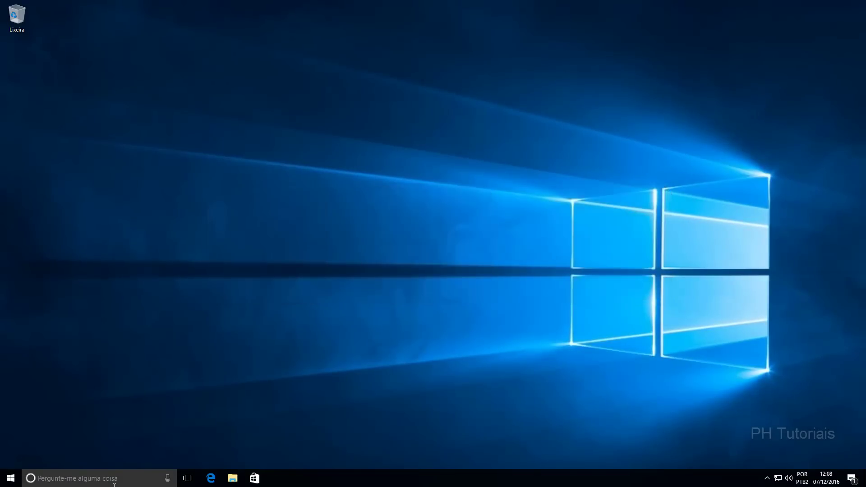
# Open Disk Management by running diskmgmt.msc and maximize its window
pyautogui.press('super+r')
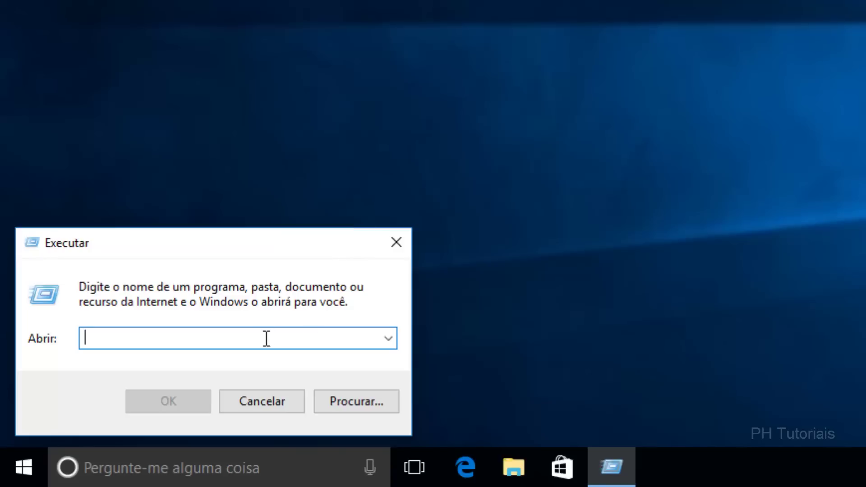
pyautogui.write('diskmg')
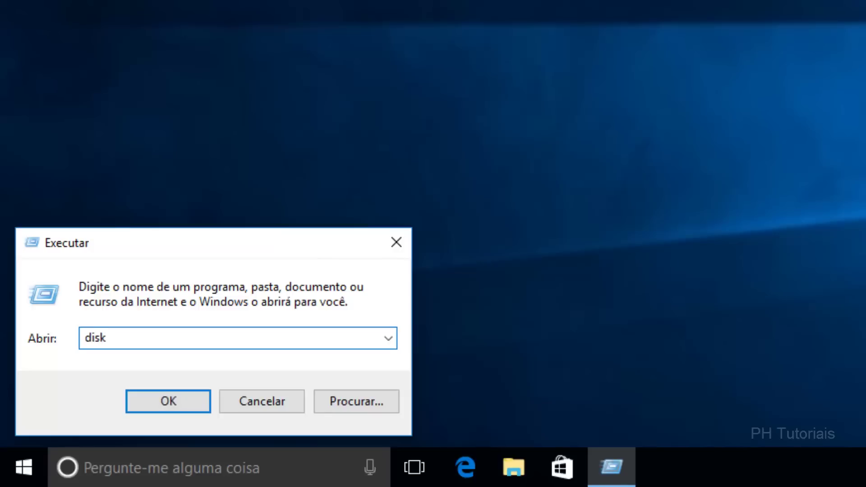
pyautogui.write('mt.msc')
pyautogui.press('Return')
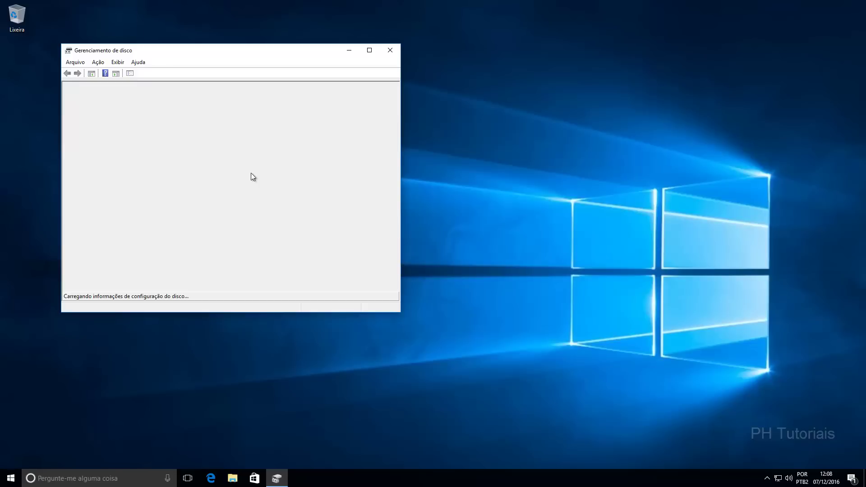
pyautogui.moveTo(218, 50); pyautogui.dragTo(415, 107)
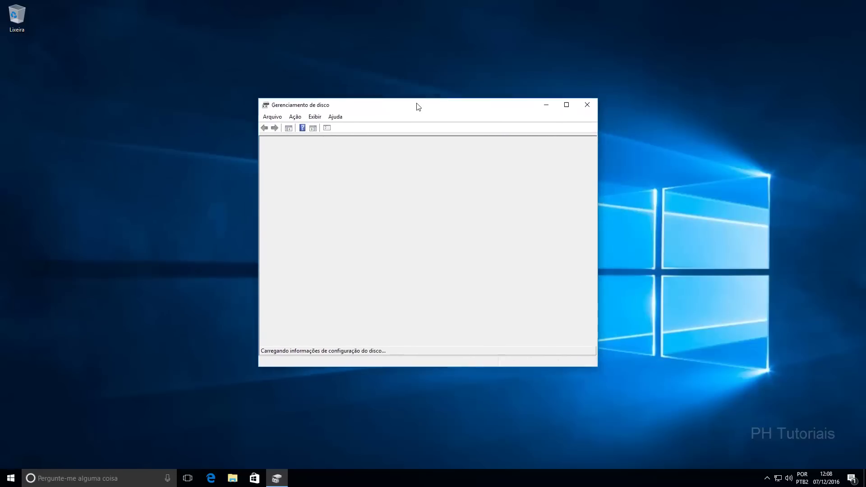
pyautogui.doubleClick(415, 107)
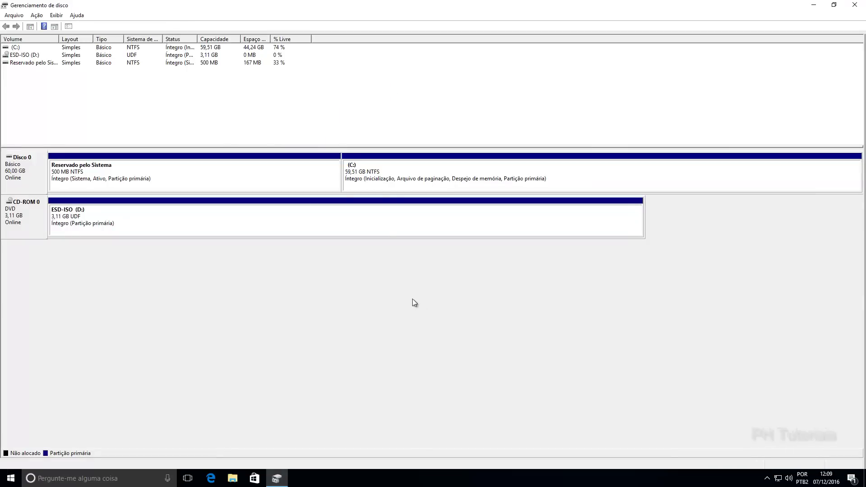
pyautogui.click(380, 183)
pyautogui.click(356, 312)
pyautogui.click(356, 182)
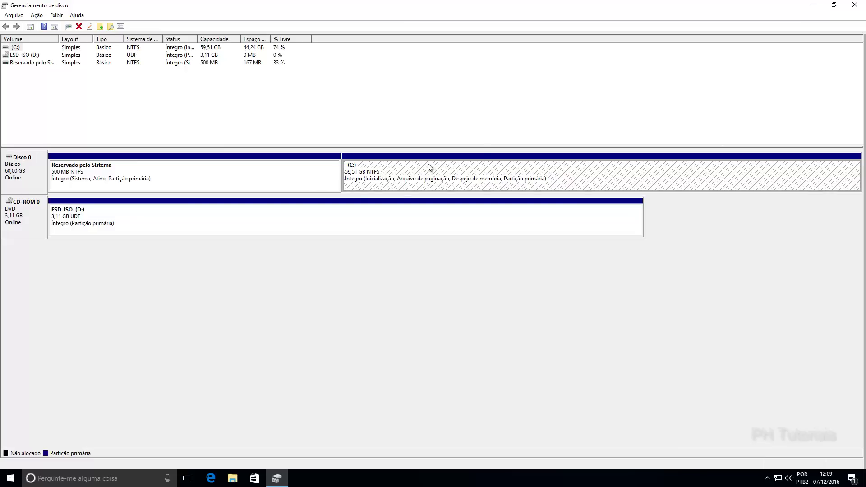
pyautogui.click(812, 6)
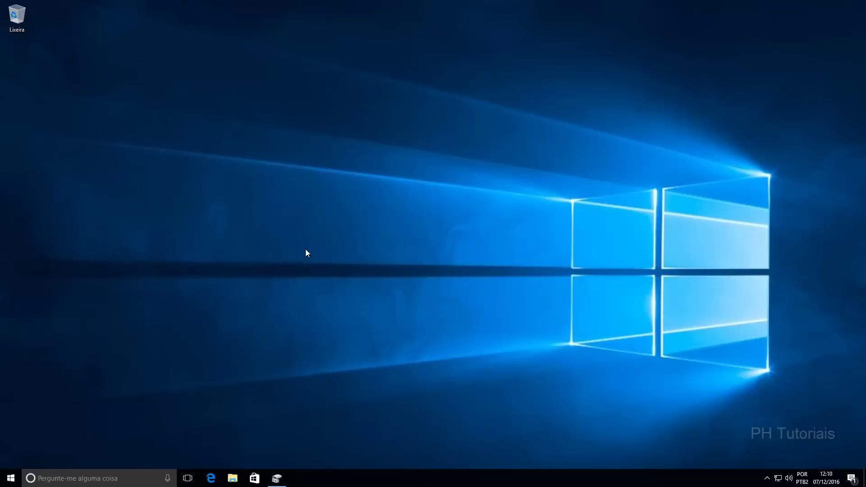
pyautogui.click(282, 483)
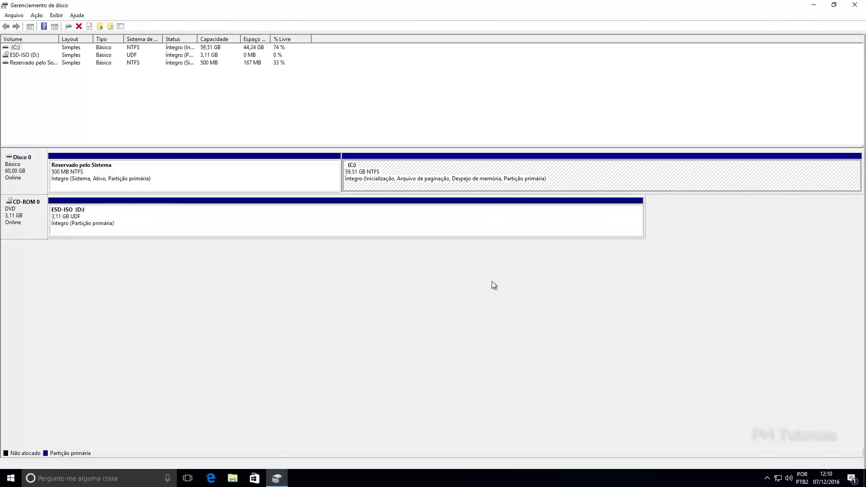
# Shrink the C: volume on Disco 0 by 5120 MB
pyautogui.rightClick(449, 171)
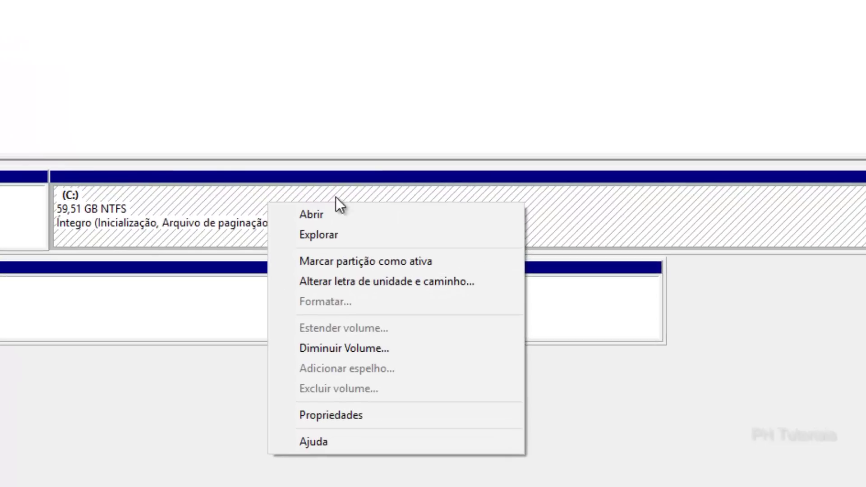
pyautogui.click(356, 352)
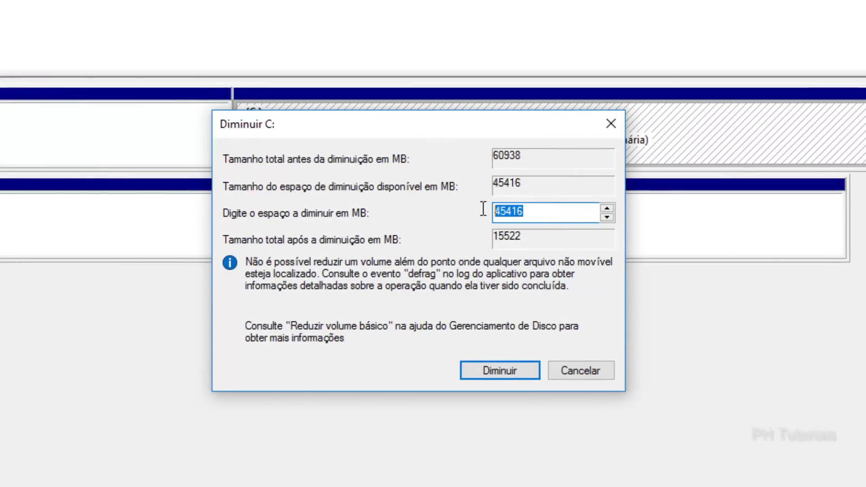
pyautogui.click(543, 211)
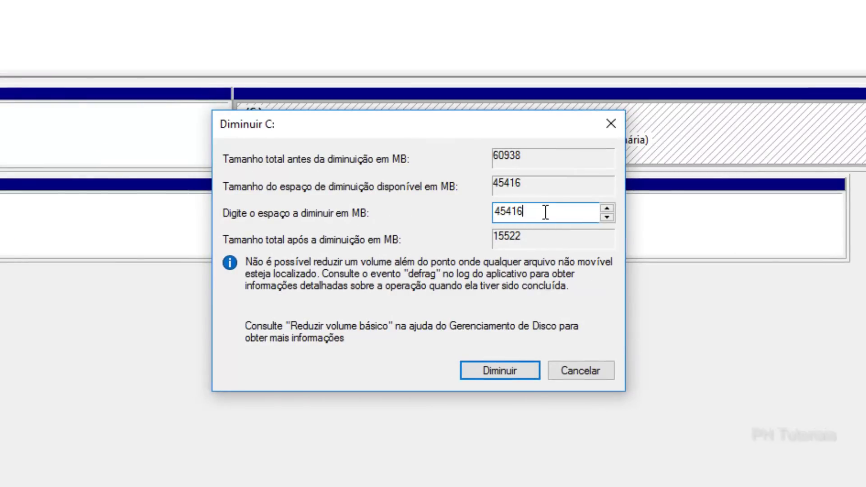
pyautogui.moveTo(543, 213); pyautogui.dragTo(487, 217)
pyautogui.click(513, 212)
pyautogui.moveTo(547, 214); pyautogui.dragTo(489, 216)
pyautogui.write('5120')
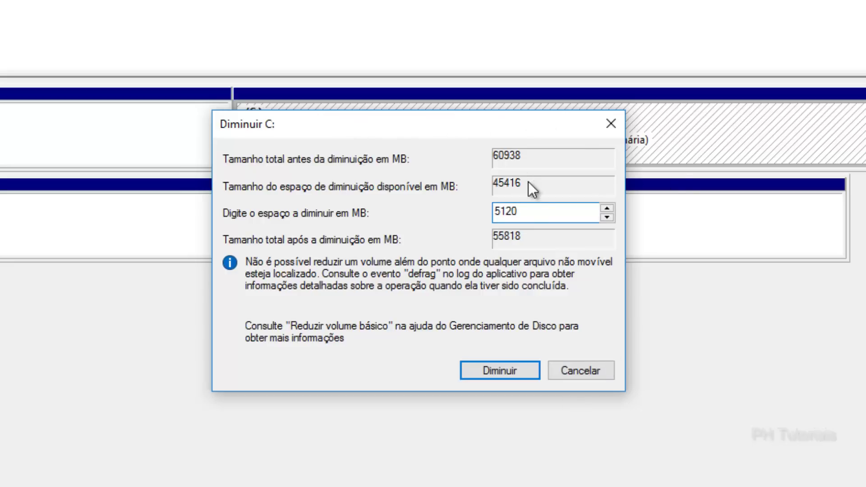
pyautogui.moveTo(530, 212); pyautogui.dragTo(492, 213)
pyautogui.click(535, 212)
pyautogui.moveTo(541, 213); pyautogui.dragTo(464, 213)
pyautogui.click(528, 209)
pyautogui.click(481, 371)
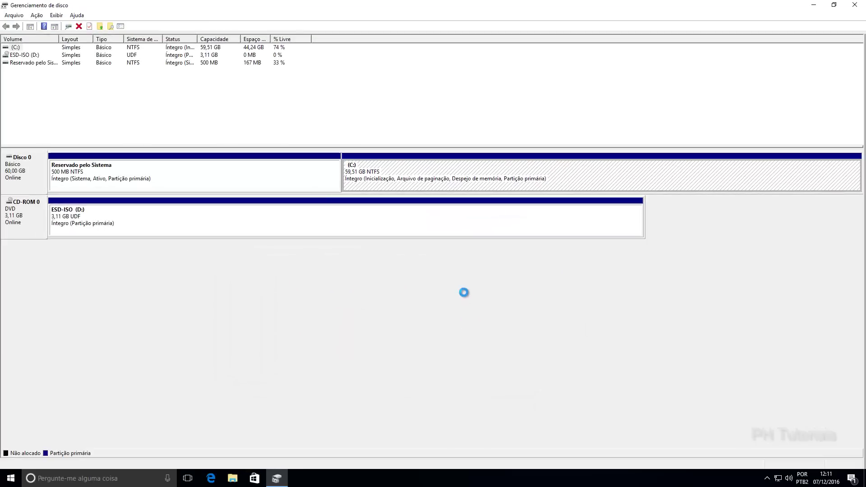
# Start a new simple volume in the unallocated space of Disco 0, accepting the full size of 5119 MB
pyautogui.click(604, 173)
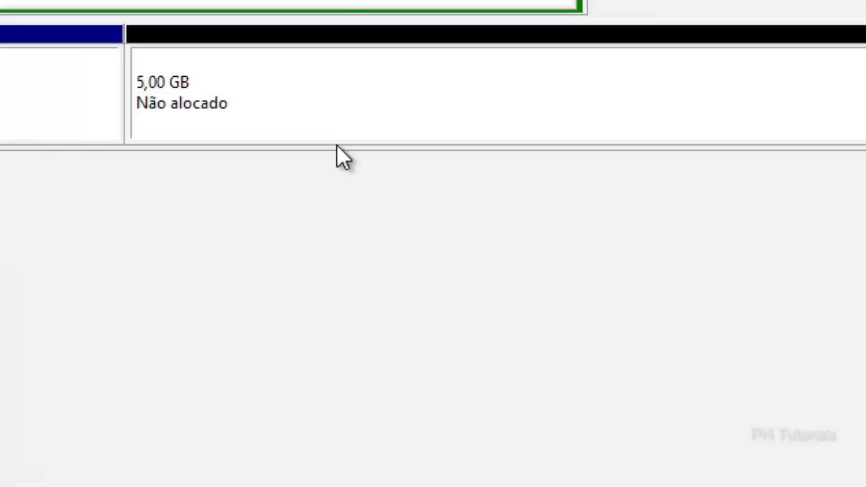
pyautogui.rightClick(482, 189)
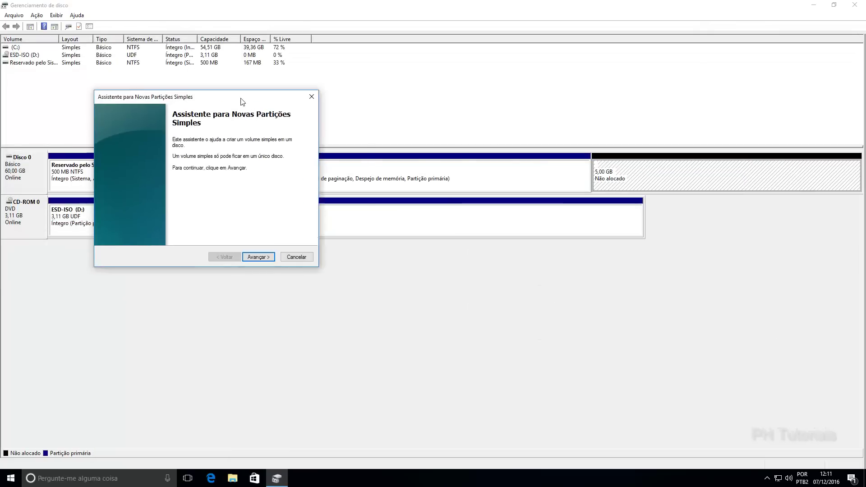
pyautogui.moveTo(241, 101); pyautogui.dragTo(459, 141)
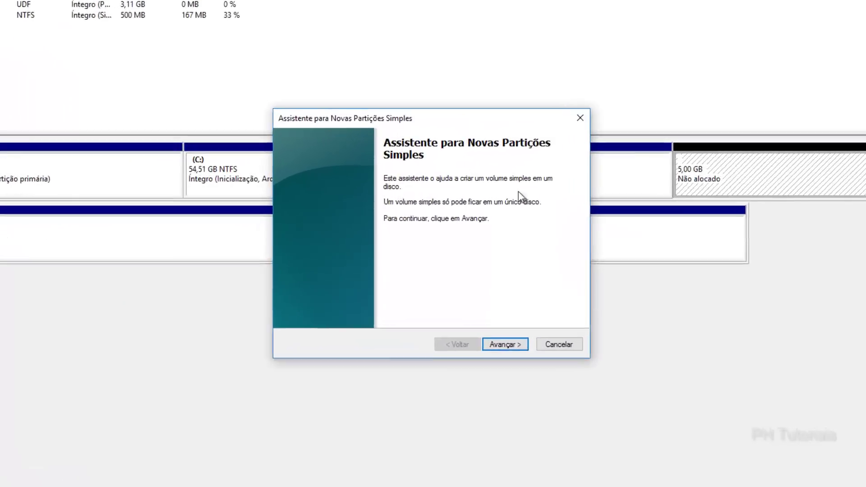
pyautogui.click(475, 296)
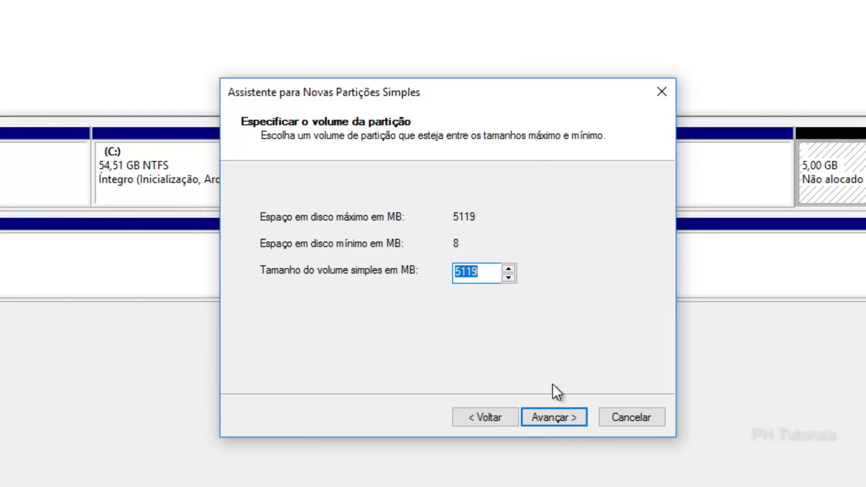
pyautogui.click(551, 419)
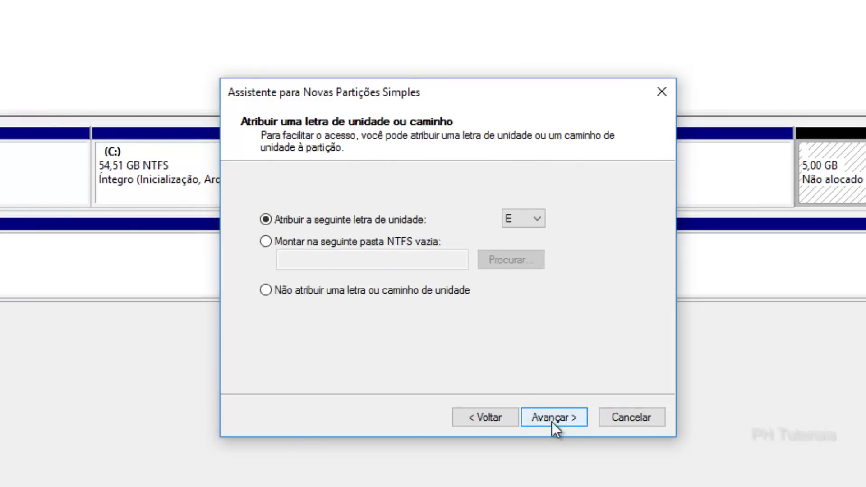
# Assign drive letter A to the new volume and continue to the formatting options
pyautogui.click(522, 219)
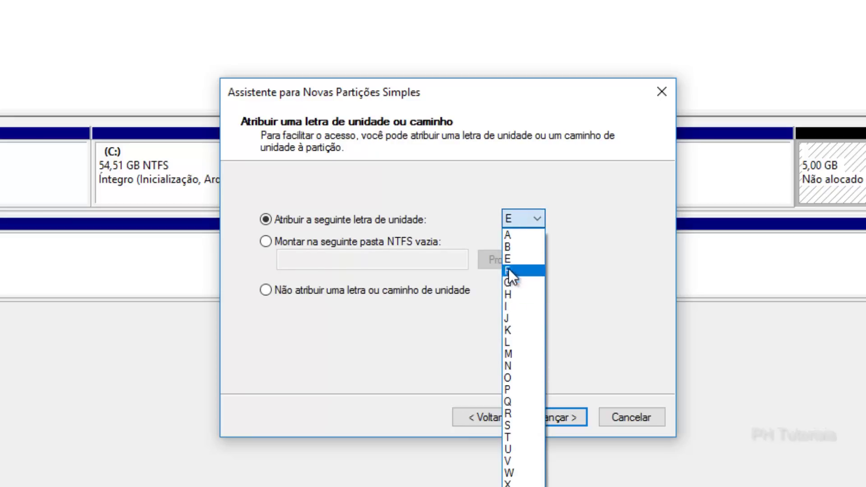
pyautogui.click(508, 237)
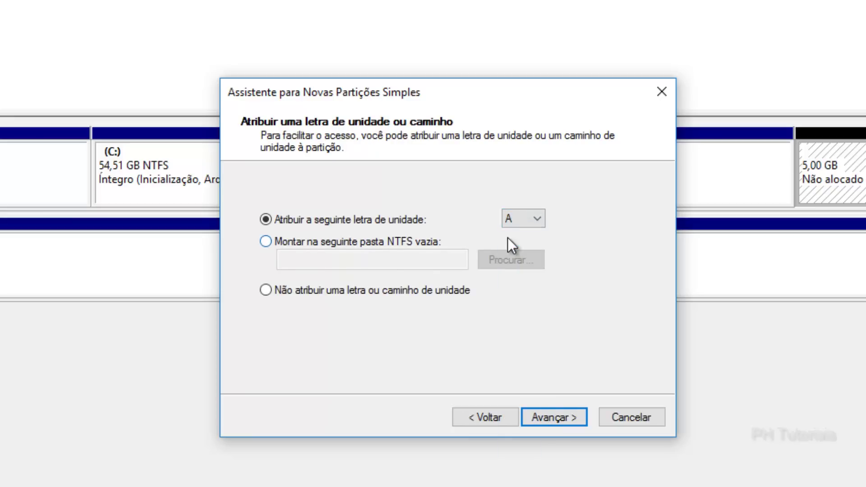
pyautogui.click(561, 418)
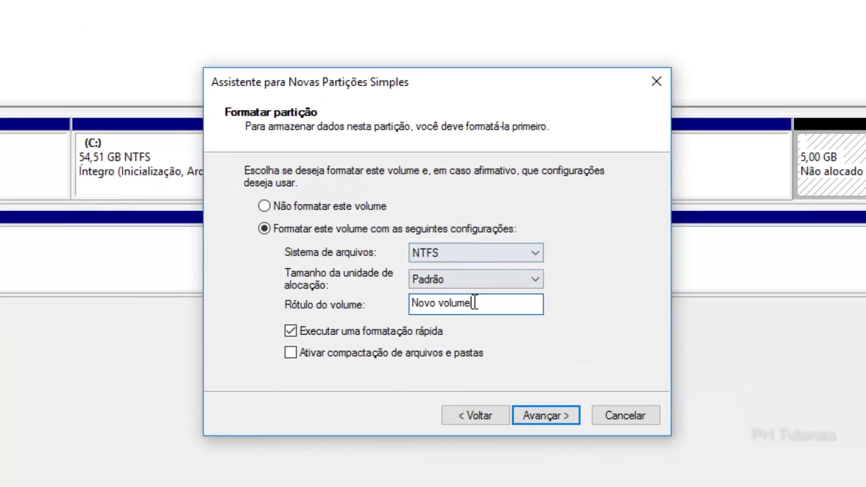
# Label the new volume BACKUP, keep NTFS with quick format, and finish creating the partition
pyautogui.moveTo(475, 303); pyautogui.dragTo(400, 302)
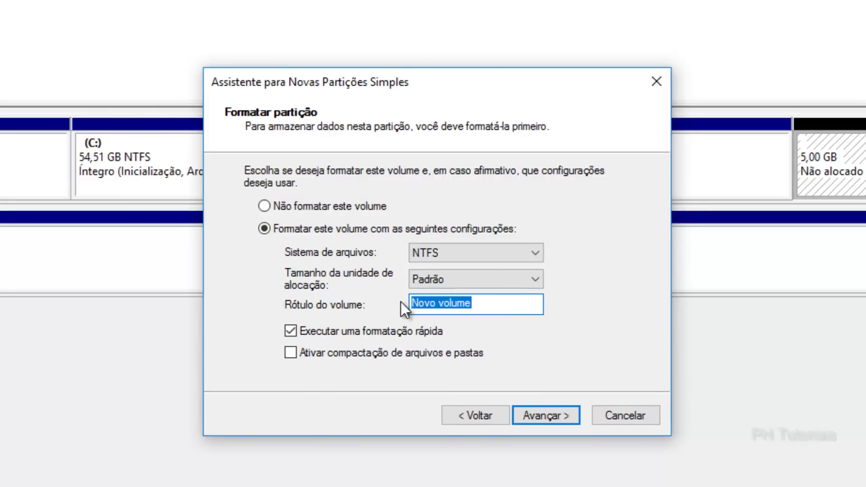
pyautogui.write('BACKUP')
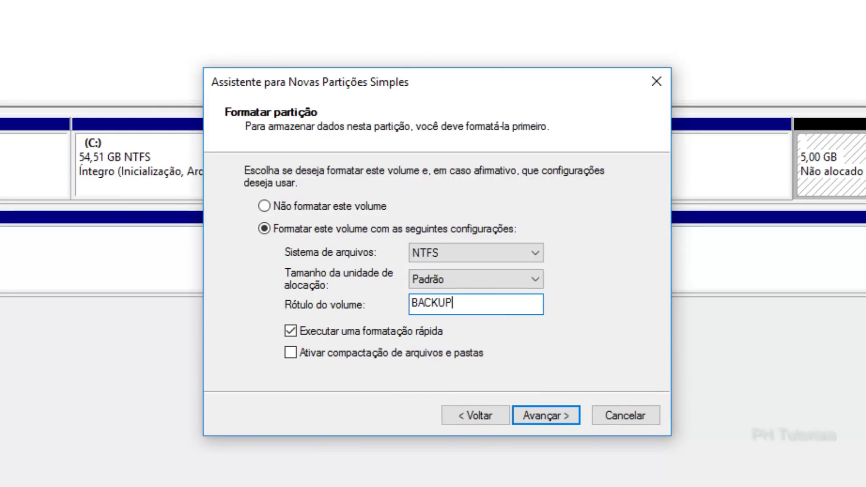
pyautogui.click(540, 408)
pyautogui.click(544, 414)
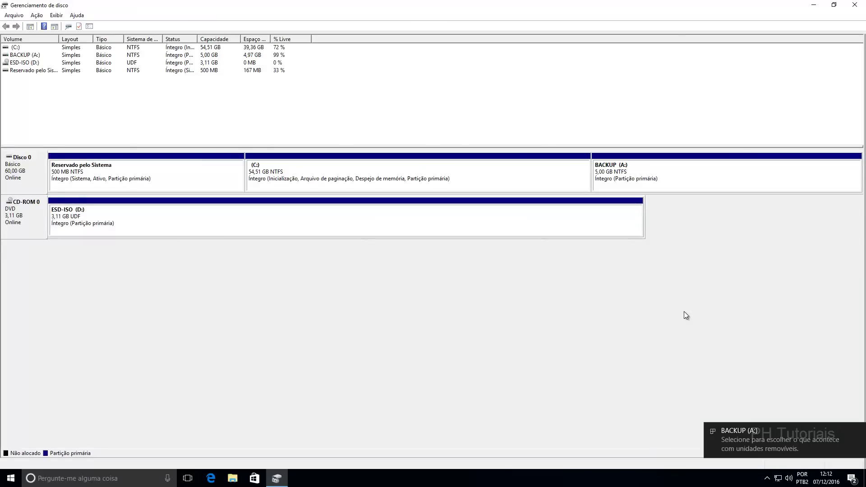
# Open the new BACKUP (A:) drive in File Explorer from its removable-drive notification and maximize the window
pyautogui.click(766, 434)
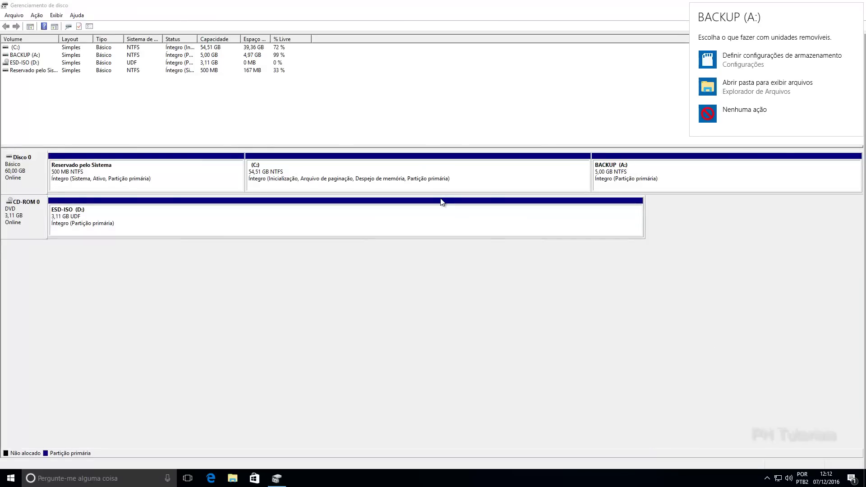
pyautogui.click(766, 86)
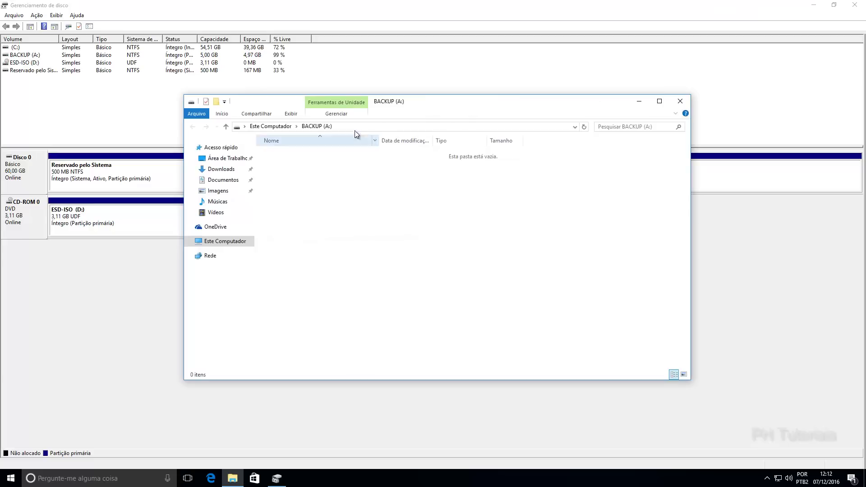
pyautogui.doubleClick(400, 107)
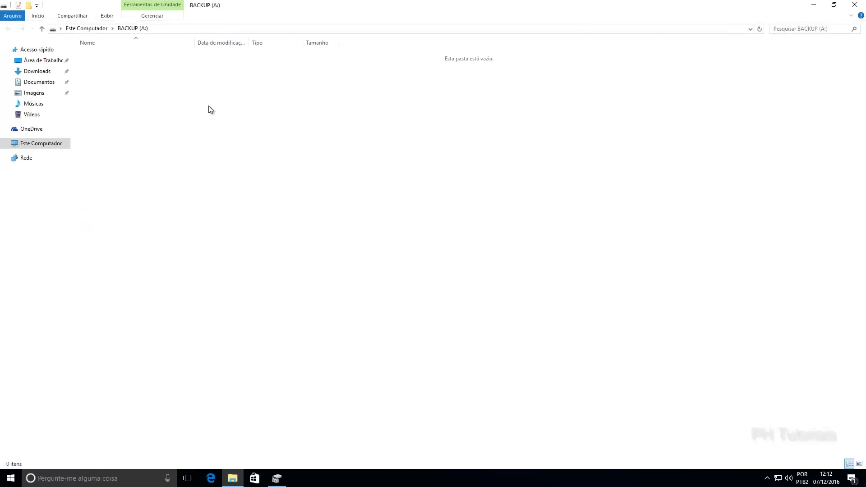
# Examine the BACKUP (A:) drive and its free space among the devices in Este Computador
pyautogui.click(23, 145)
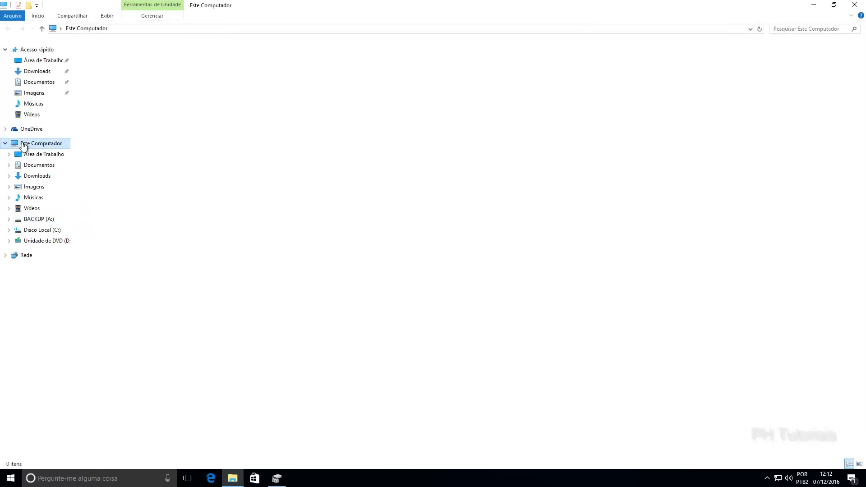
pyautogui.click(143, 129)
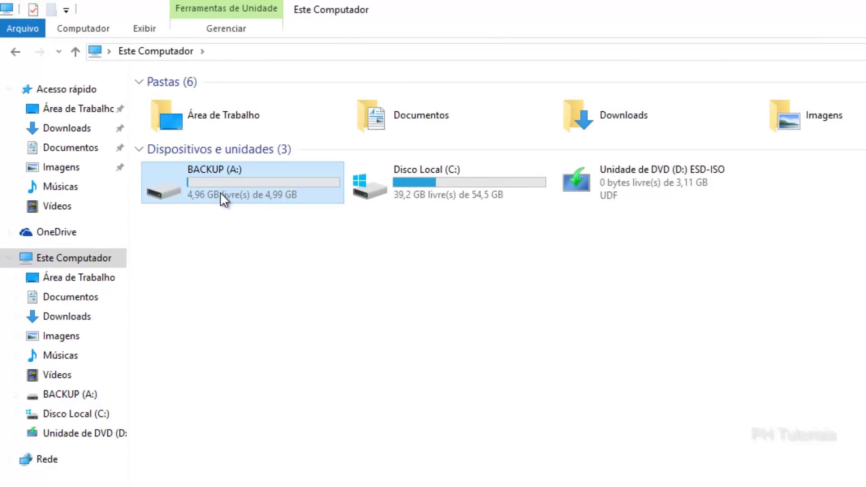
pyautogui.click(130, 209)
pyautogui.moveTo(201, 324); pyautogui.dragTo(252, 290)
pyautogui.click(10, 257)
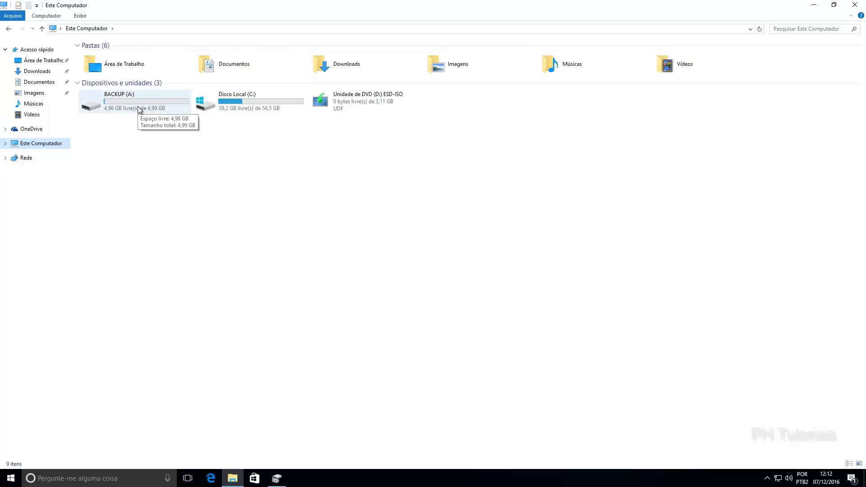
pyautogui.moveTo(141, 139); pyautogui.dragTo(125, 103)
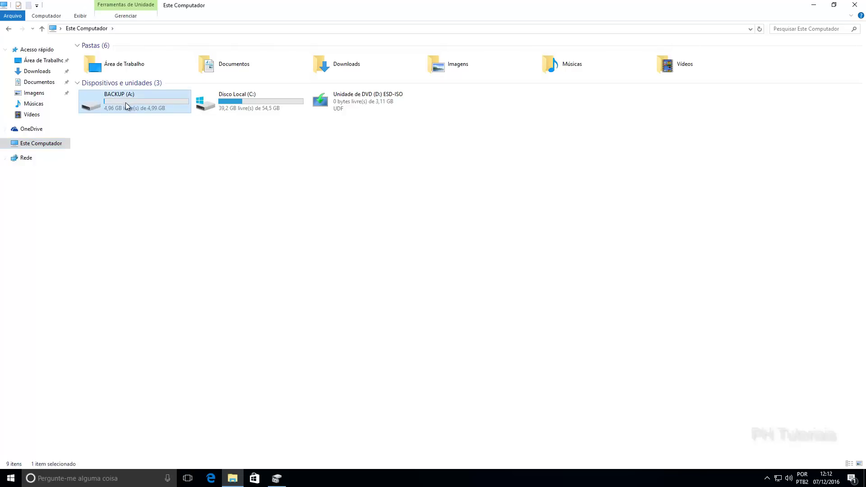
pyautogui.click(116, 156)
pyautogui.moveTo(108, 170); pyautogui.dragTo(140, 154)
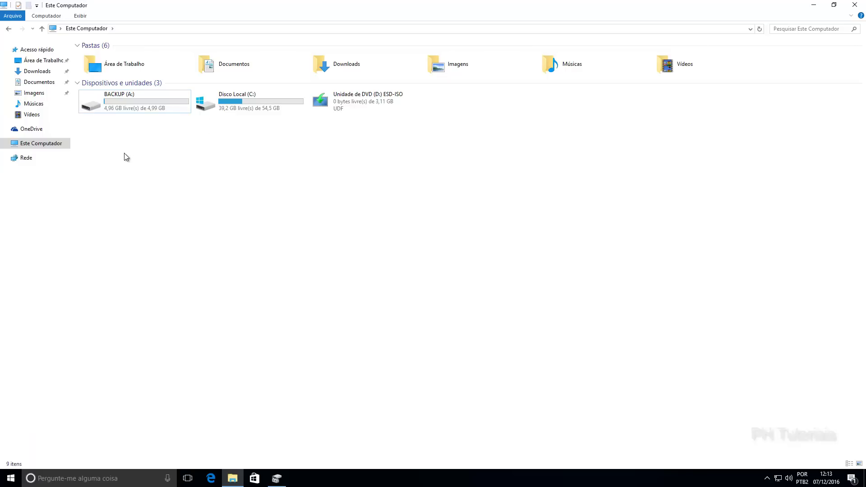
# Open the BACKUP (A:) drive to check its contents, and close File Explorer to return to Disk Management
pyautogui.click(126, 104)
pyautogui.doubleClick(125, 103)
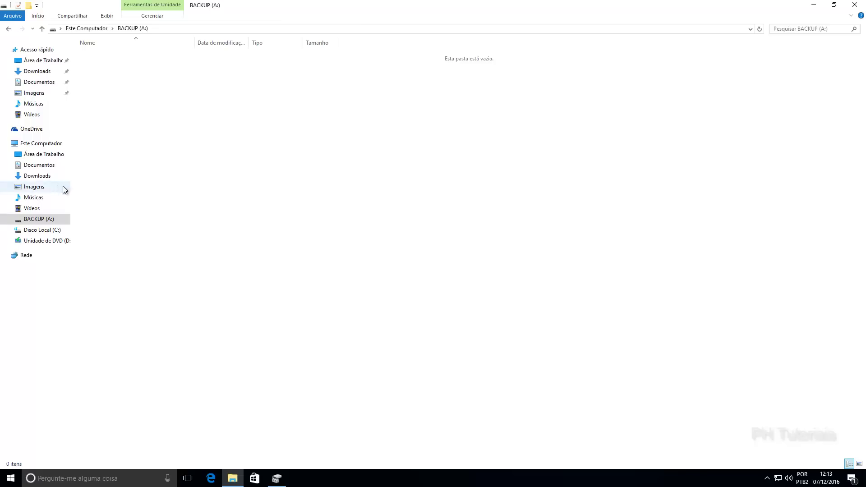
pyautogui.moveTo(134, 114); pyautogui.dragTo(710, 331)
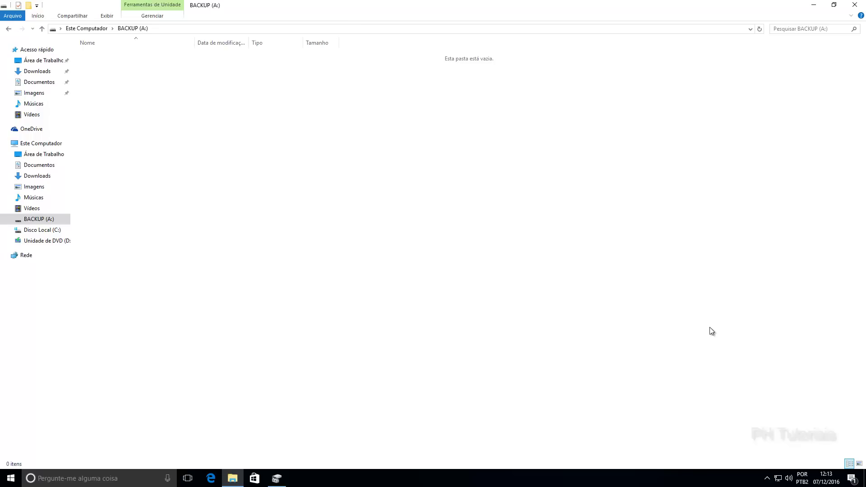
pyautogui.click(854, 5)
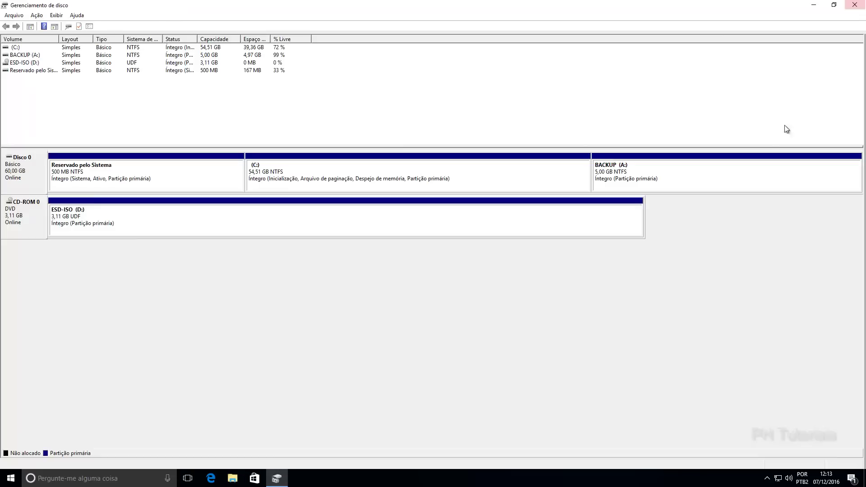
# Close Disk Management and restart the computer
pyautogui.click(854, 6)
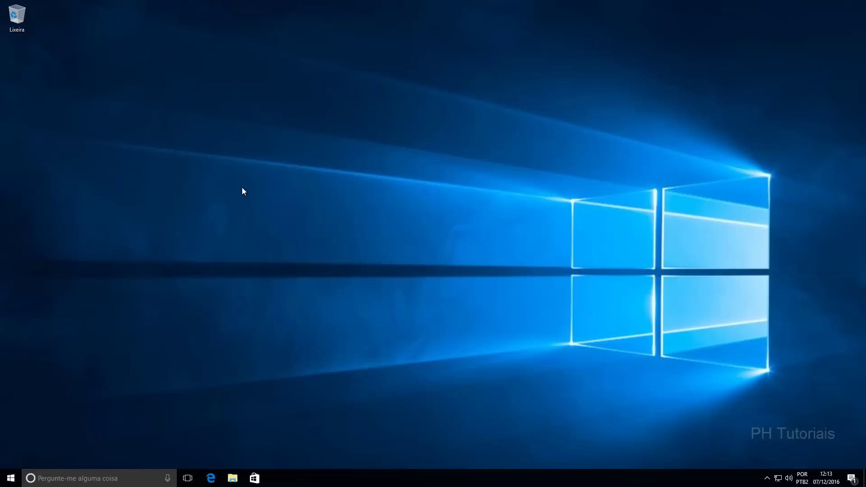
pyautogui.click(11, 478)
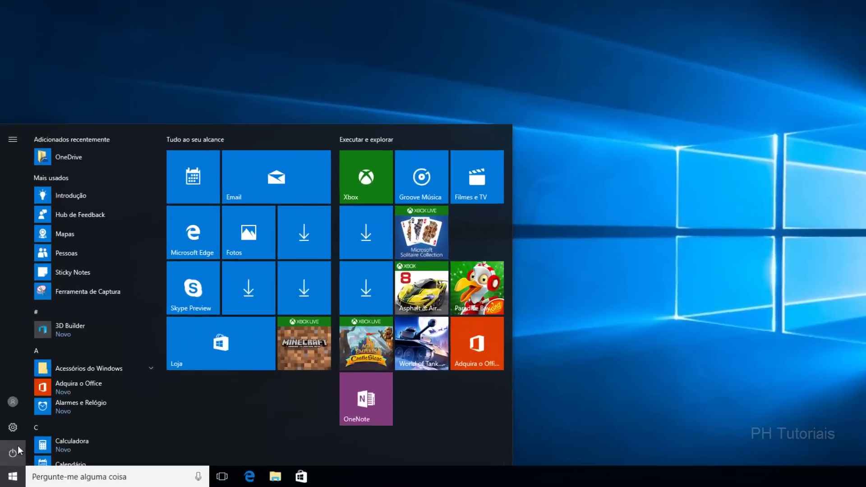
pyautogui.click(18, 447)
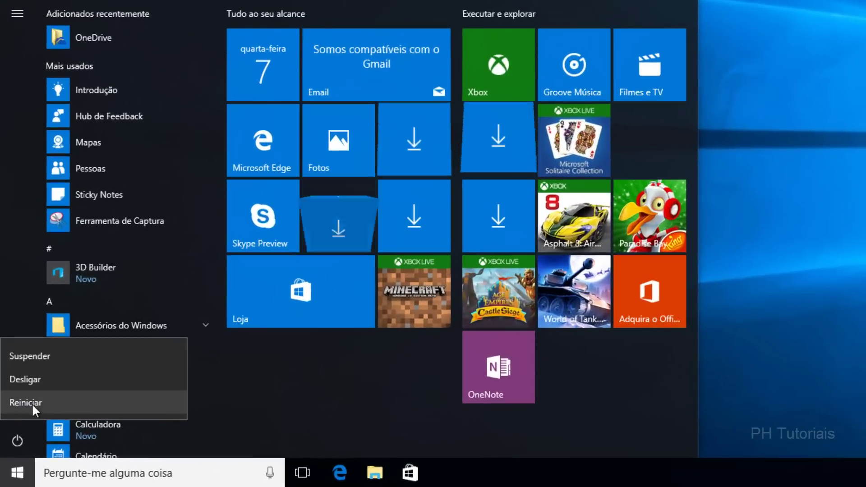
pyautogui.click(23, 425)
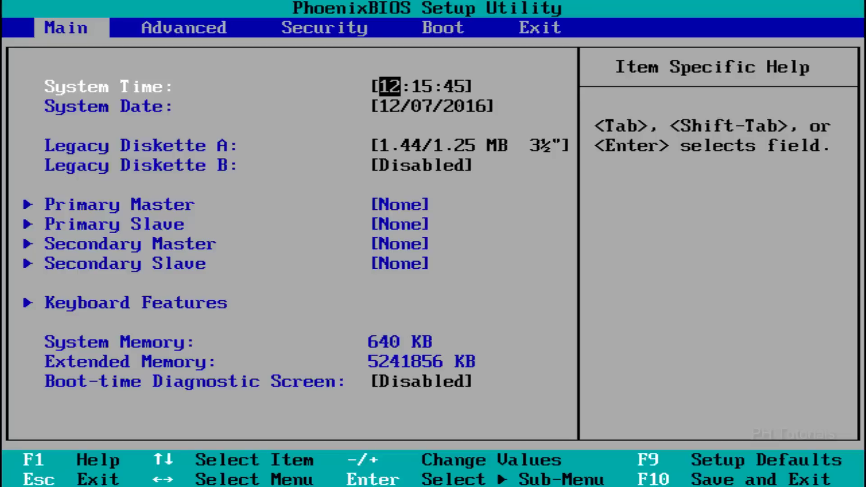
# Move CD-ROM Drive to the first position in the BIOS boot order, and save and exit the setup
pyautogui.press('Right')
pyautogui.press('Right')
pyautogui.press('Right')
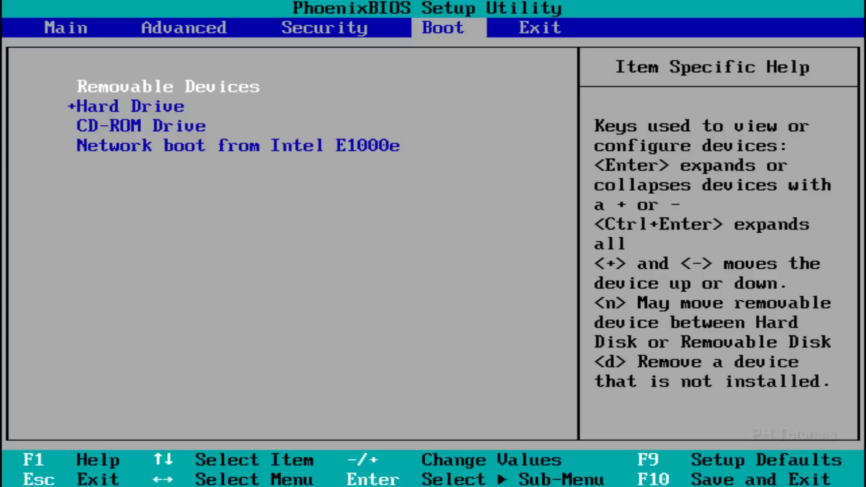
pyautogui.press('Down')
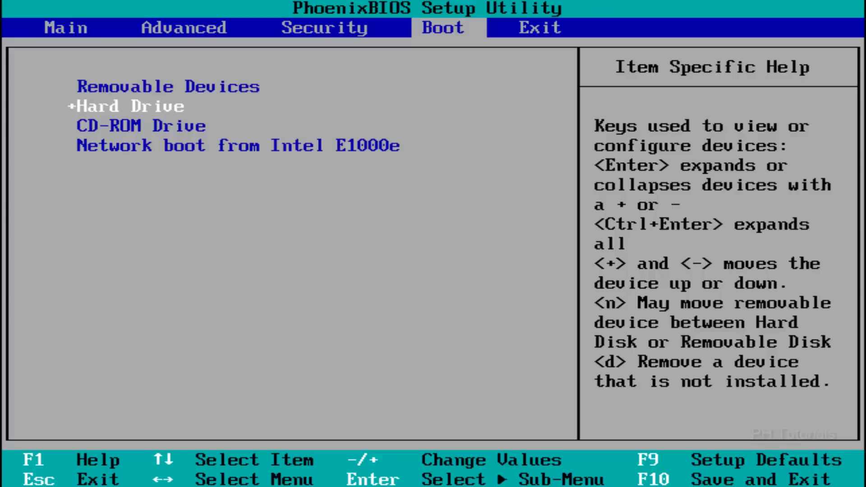
pyautogui.press('Up')
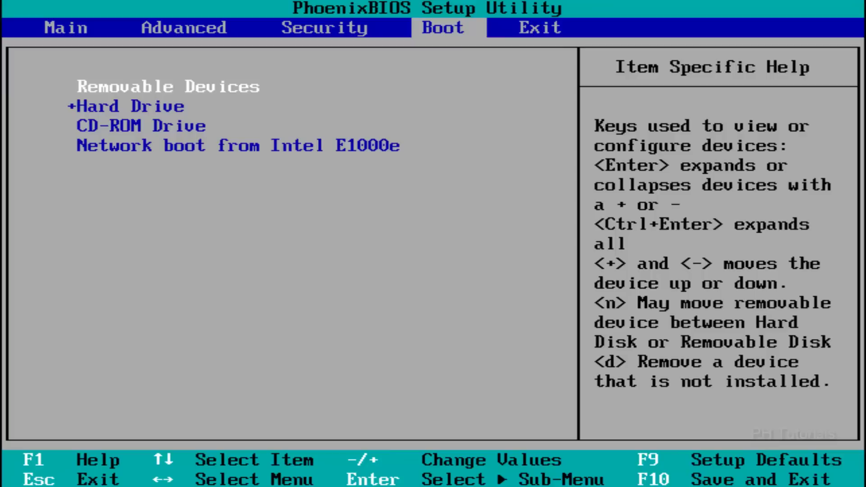
pyautogui.press('Down')
pyautogui.press('Down')
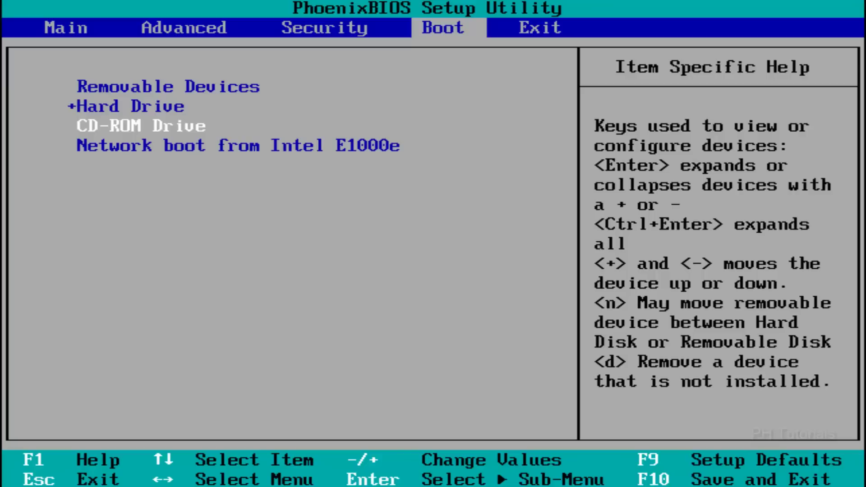
pyautogui.press('+')
pyautogui.press('+')
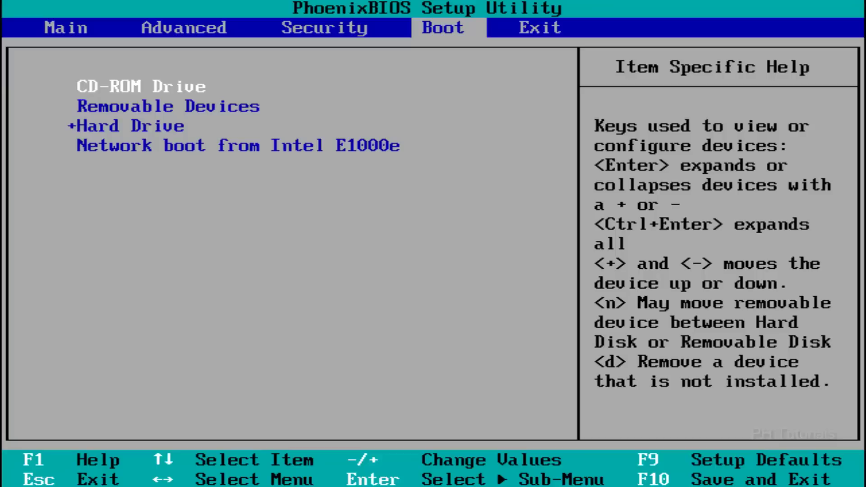
pyautogui.press('F10')
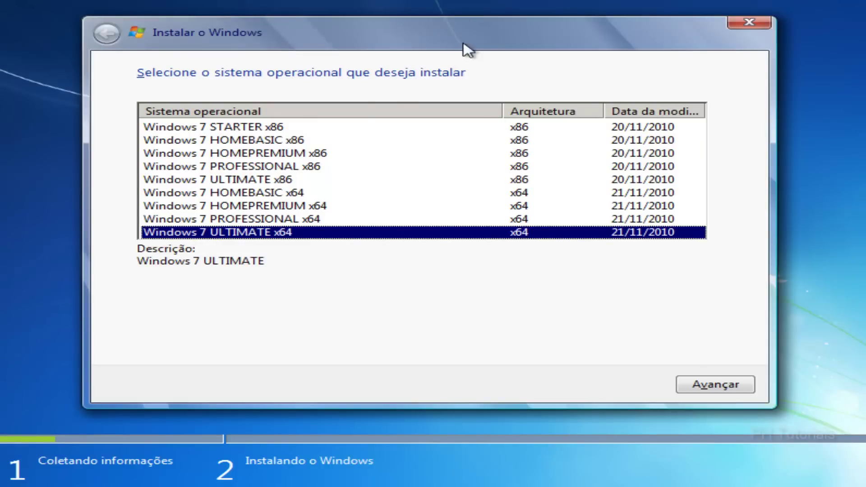
# Choose a custom installation of Windows 7 ULTIMATE x64 and select the unallocated 55.0 GB space on Disco 0 as its target
pyautogui.click(744, 387)
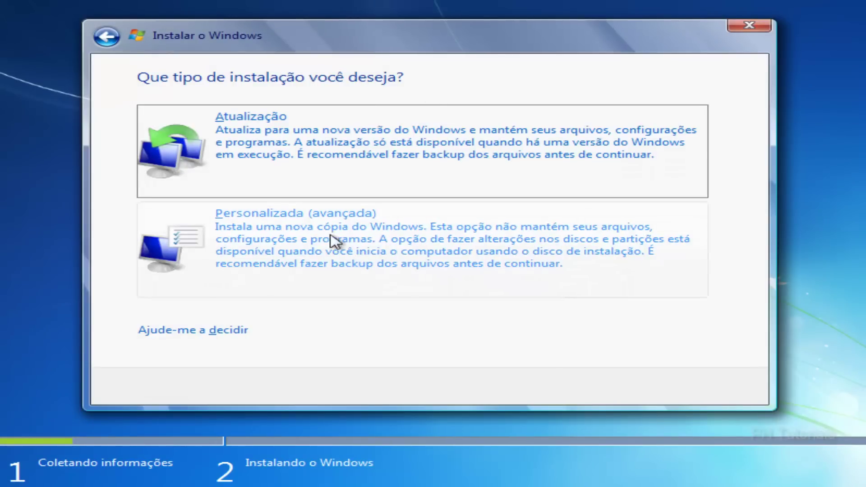
pyautogui.click(305, 230)
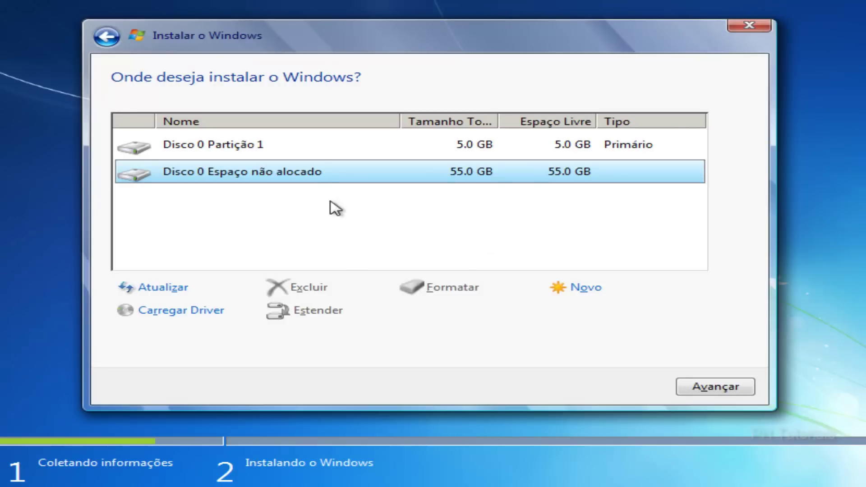
pyautogui.click(424, 151)
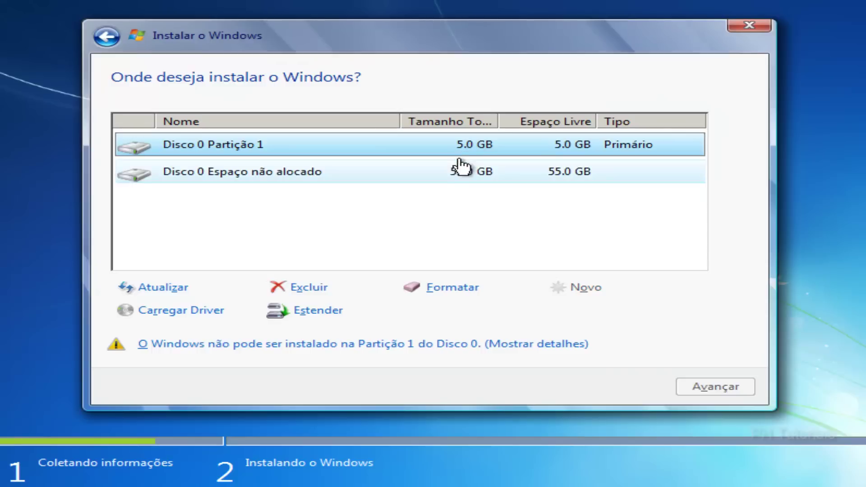
pyautogui.click(298, 178)
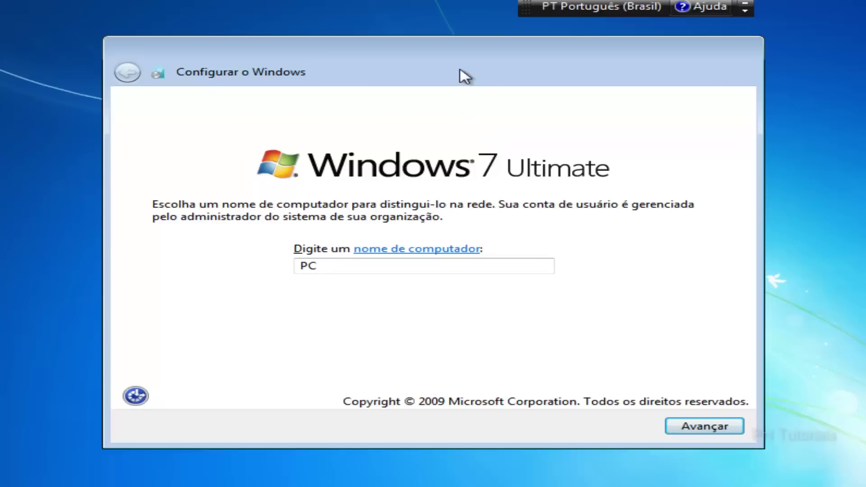
# Complete the Windows 7 setup with the computer name PH-PC, the recommended update settings and the Rede doméstica location
pyautogui.doubleClick(385, 271)
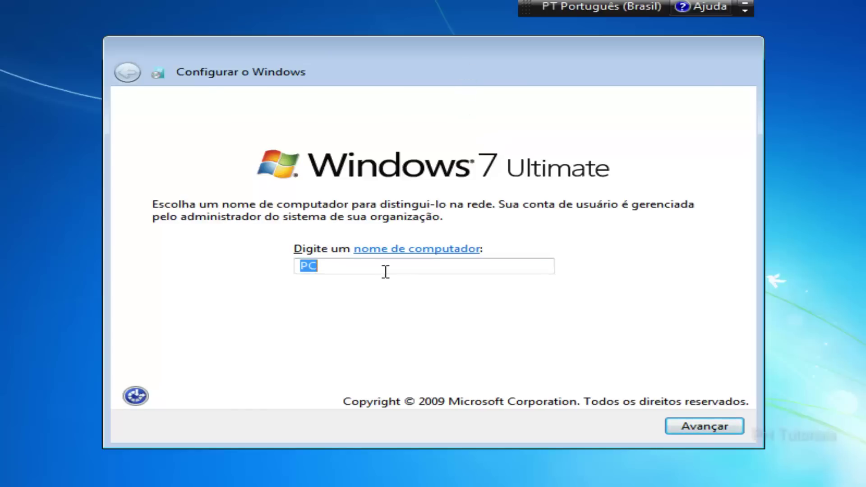
pyautogui.write('PH')
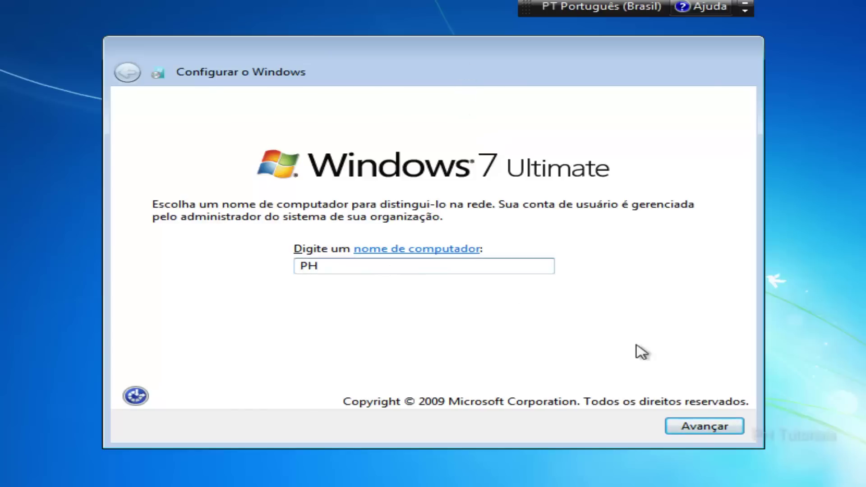
pyautogui.write('-PC')
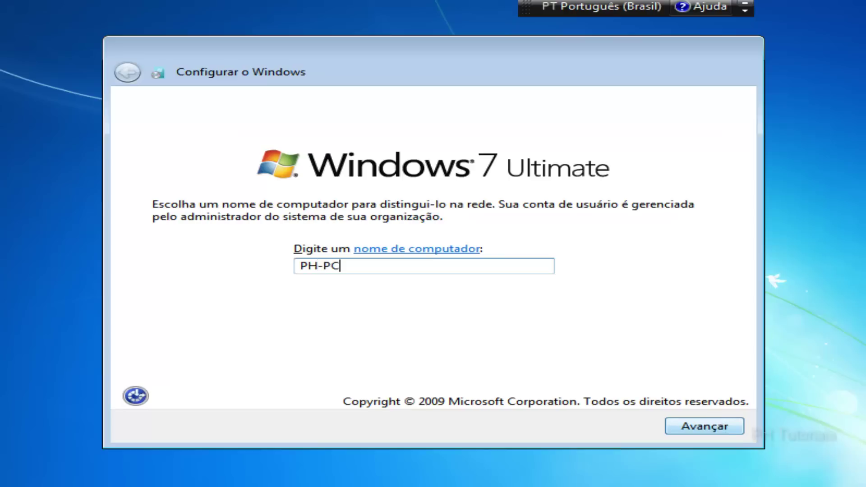
pyautogui.click(696, 426)
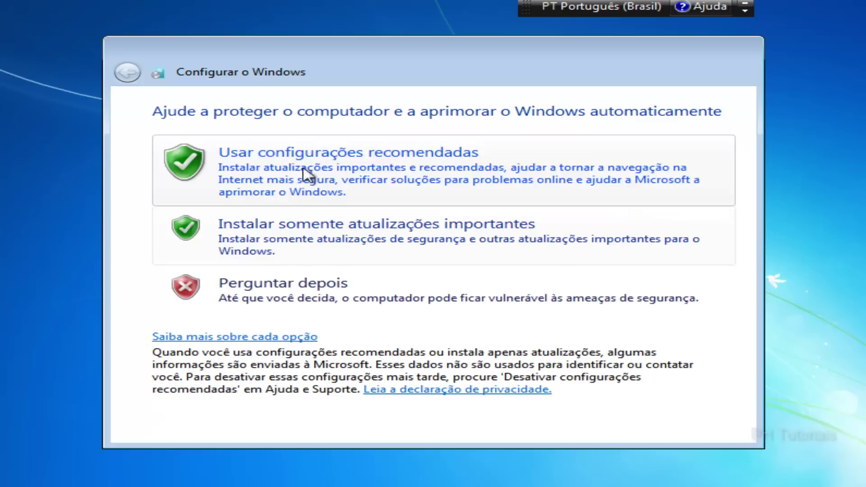
pyautogui.click(414, 169)
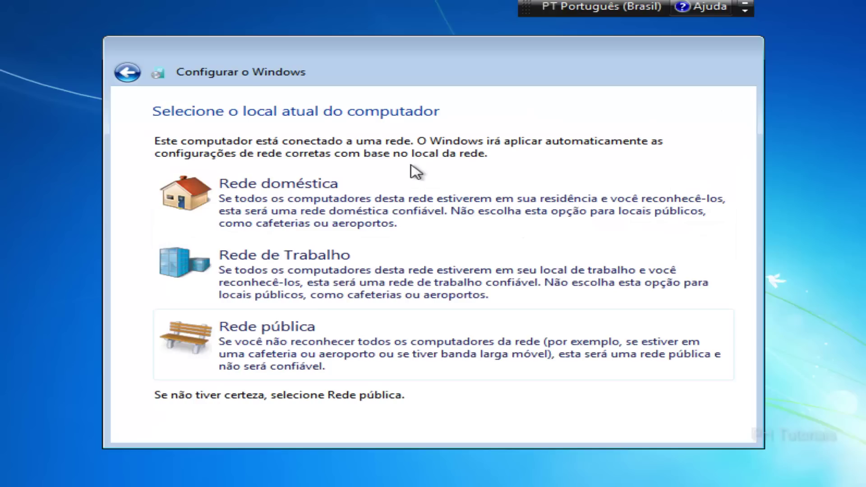
pyautogui.click(316, 193)
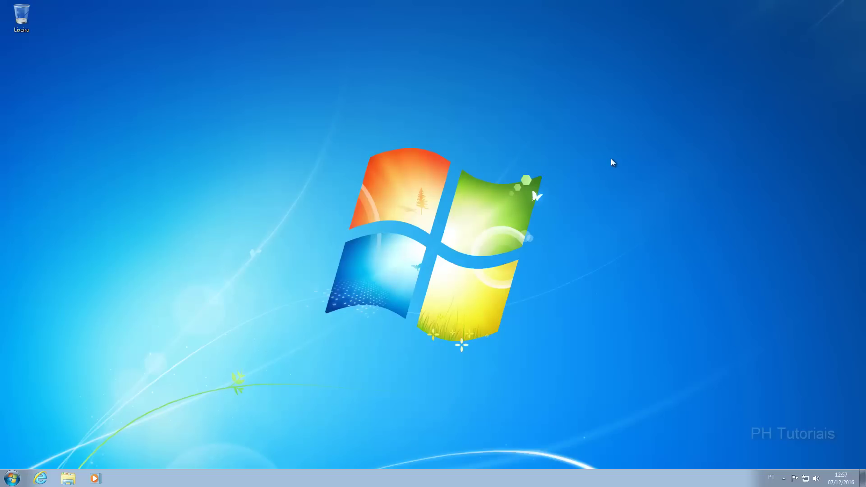
# Open the BACKUP (B:) drive from Computador in Windows Explorer to check its contents
pyautogui.rightClick(226, 177)
pyautogui.click(252, 202)
pyautogui.click(69, 479)
pyautogui.click(39, 173)
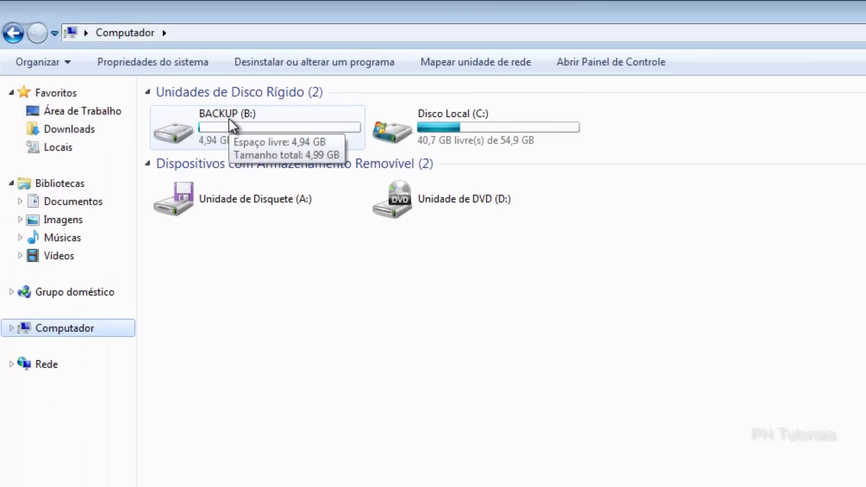
pyautogui.doubleClick(228, 118)
pyautogui.moveTo(719, 135); pyautogui.dragTo(122, 391)
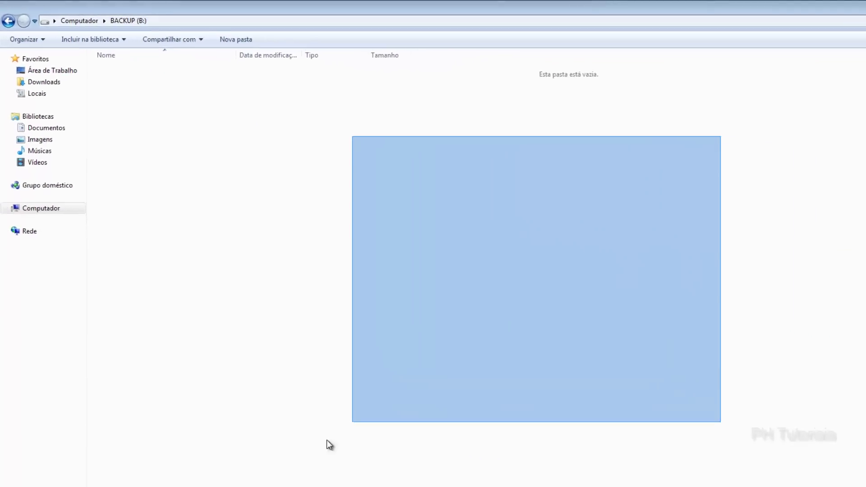
pyautogui.moveTo(123, 390); pyautogui.dragTo(506, 86)
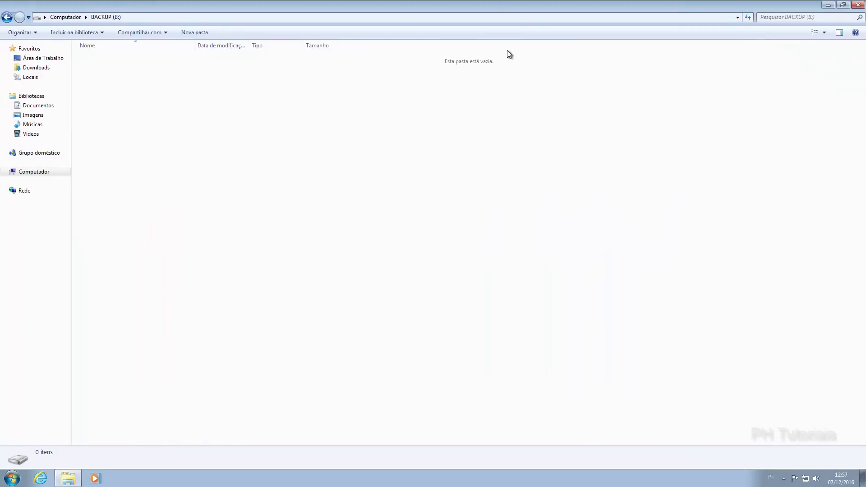
# Restore the BACKUP (B:) window from its maximized size and close it
pyautogui.doubleClick(496, 8)
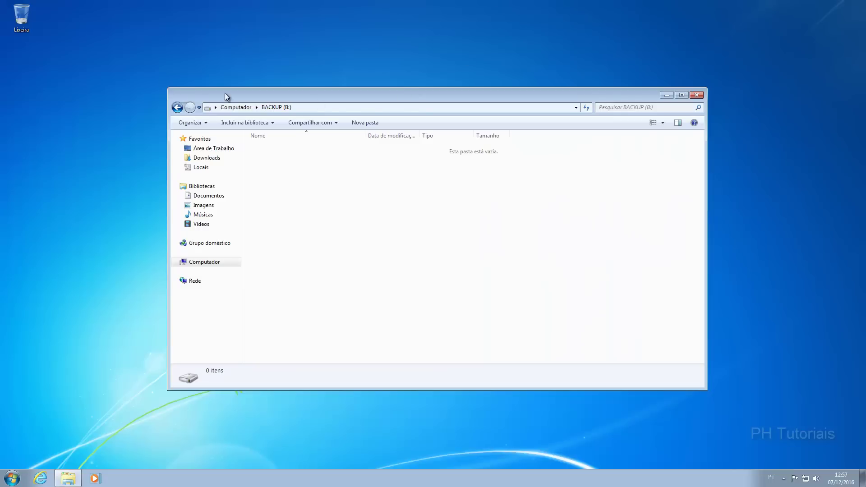
pyautogui.click(56, 131)
pyautogui.moveTo(19, 305); pyautogui.dragTo(86, 189)
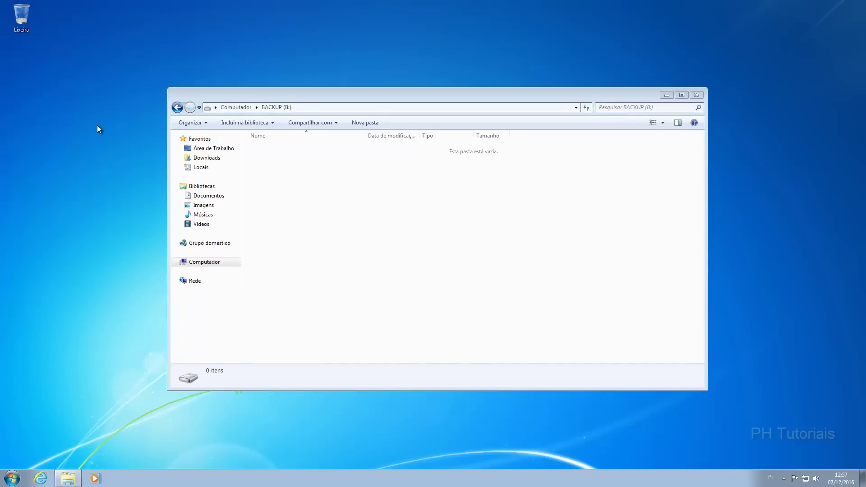
pyautogui.click(435, 166)
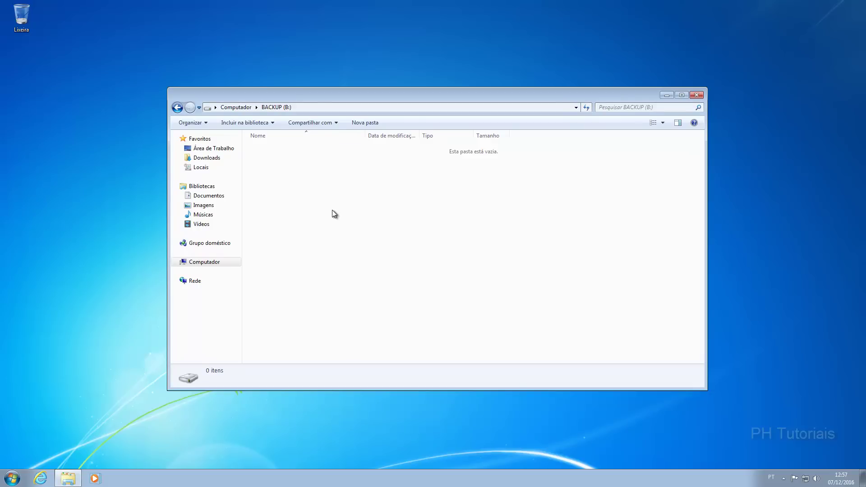
pyautogui.moveTo(381, 185); pyautogui.dragTo(444, 228)
pyautogui.moveTo(480, 295); pyautogui.dragTo(306, 210)
pyautogui.click(66, 143)
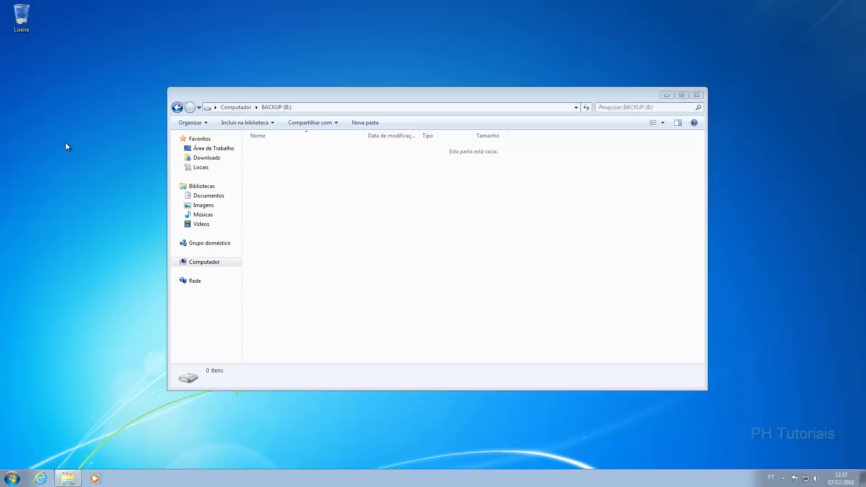
pyautogui.click(696, 96)
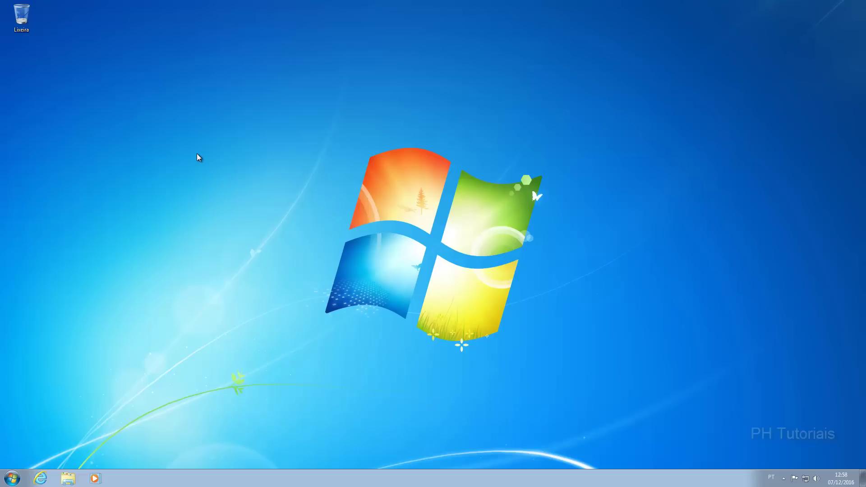
# Open Disk Management in Windows 7 by running diskmgmt.msc
pyautogui.press('super+r')
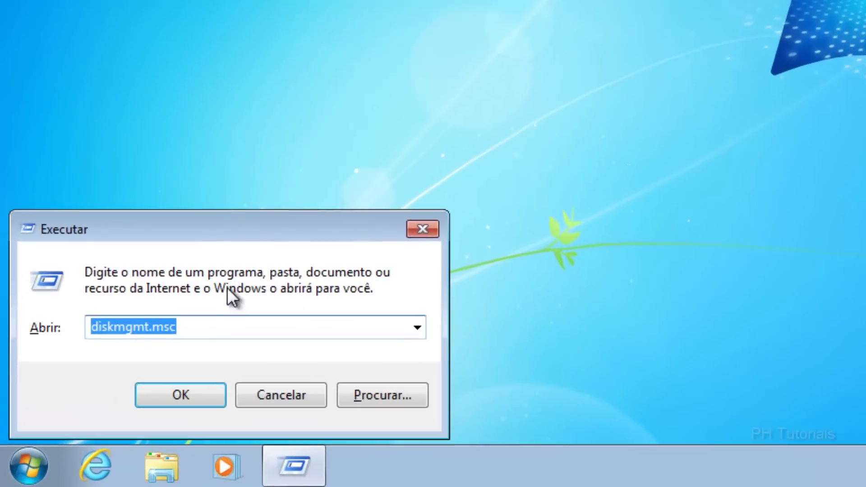
pyautogui.click(214, 326)
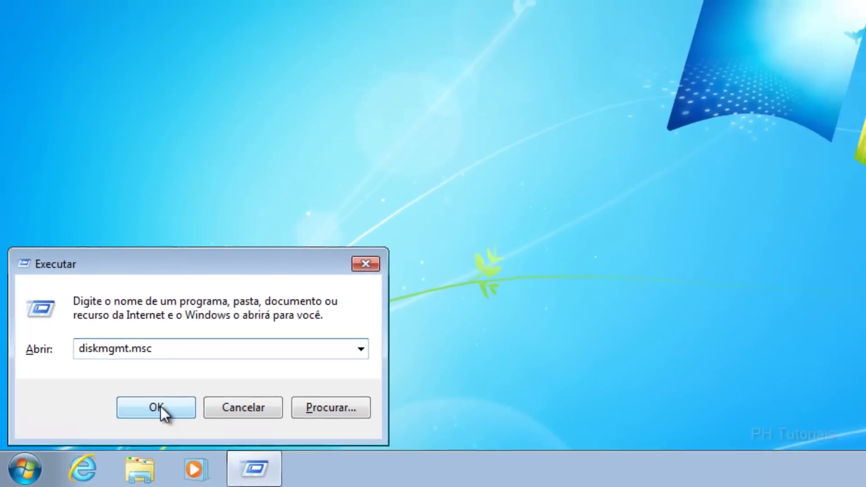
pyautogui.click(161, 407)
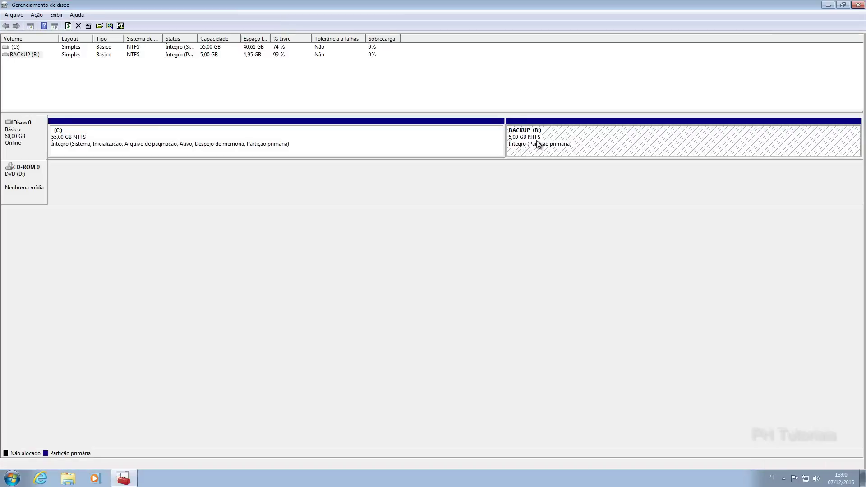
# Delete the 5 GB BACKUP (B:) volume on Disco 0 and accept the loss of its data
pyautogui.rightClick(536, 142)
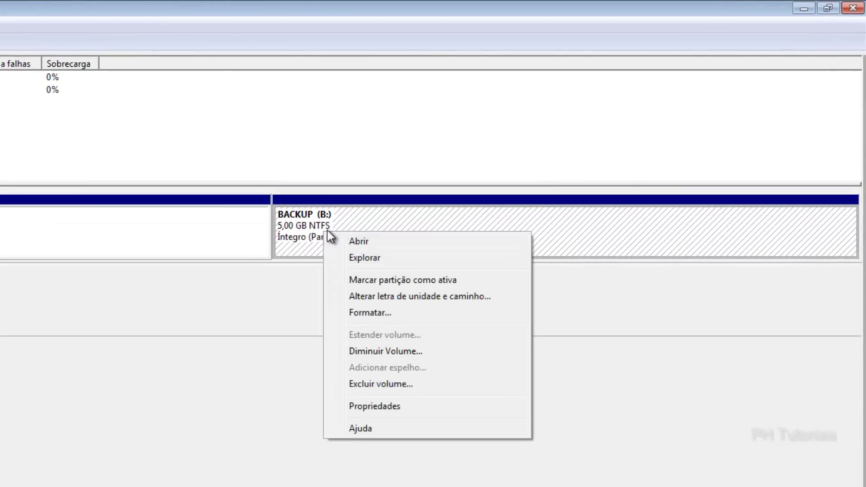
pyautogui.click(291, 323)
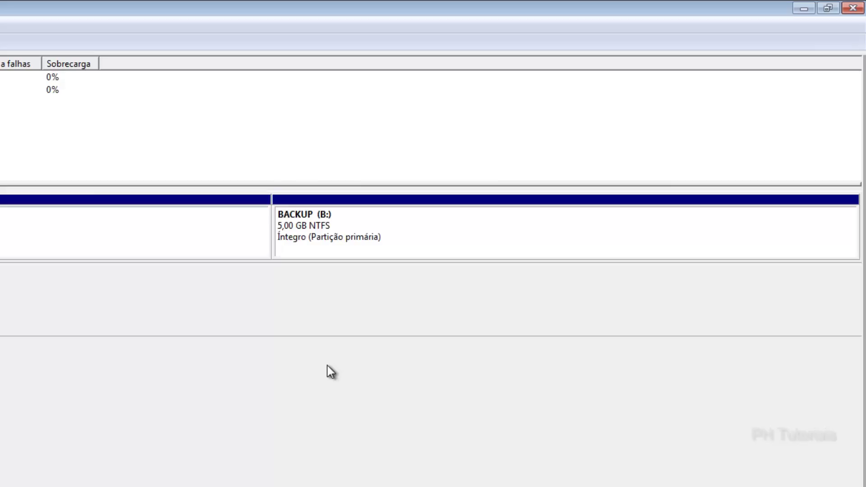
pyautogui.rightClick(368, 226)
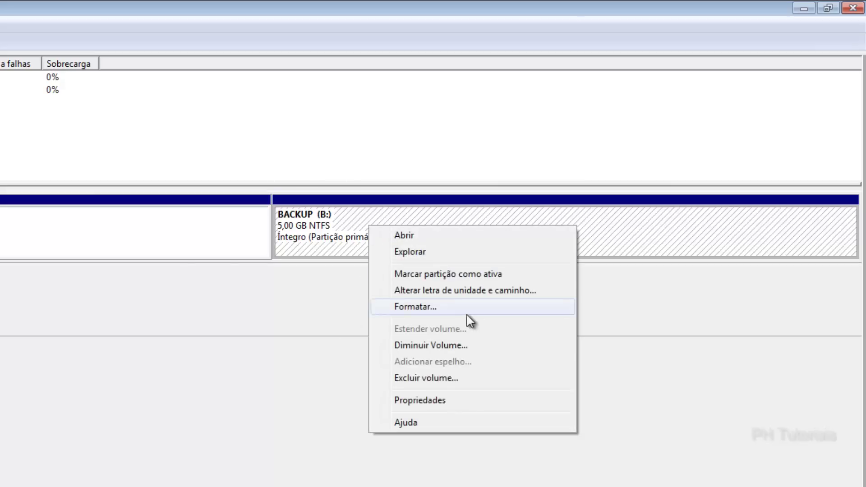
pyautogui.click(437, 380)
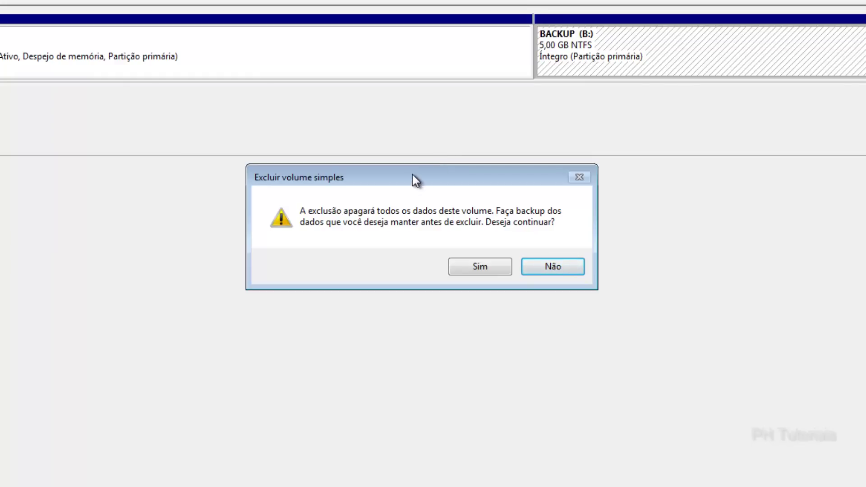
pyautogui.click(464, 266)
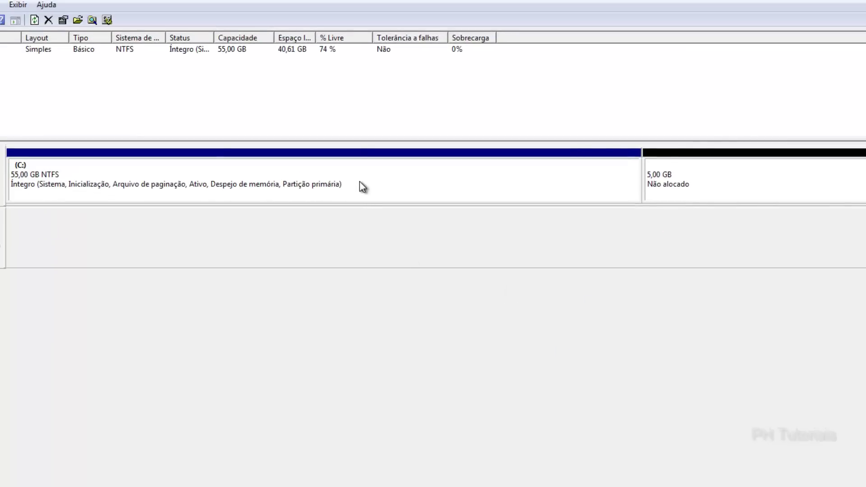
# Extend the C: volume with all 5119 MB of unallocated space on Disco 0, and close Disk Management
pyautogui.click(346, 181)
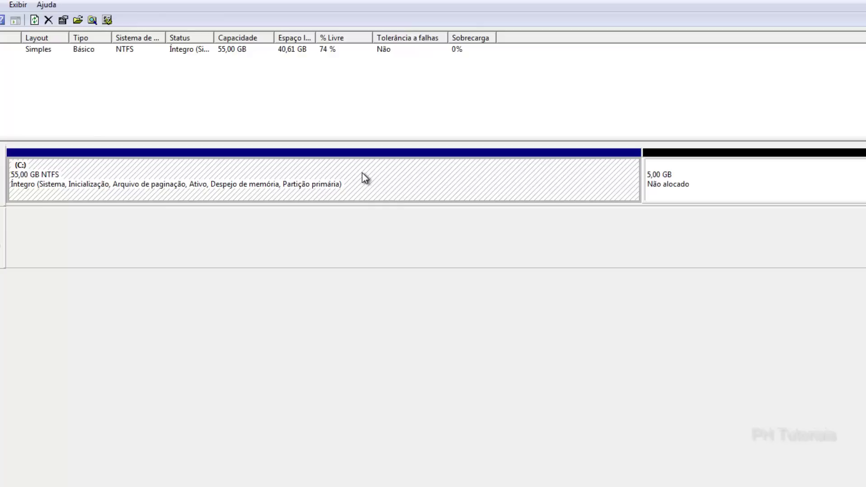
pyautogui.rightClick(380, 176)
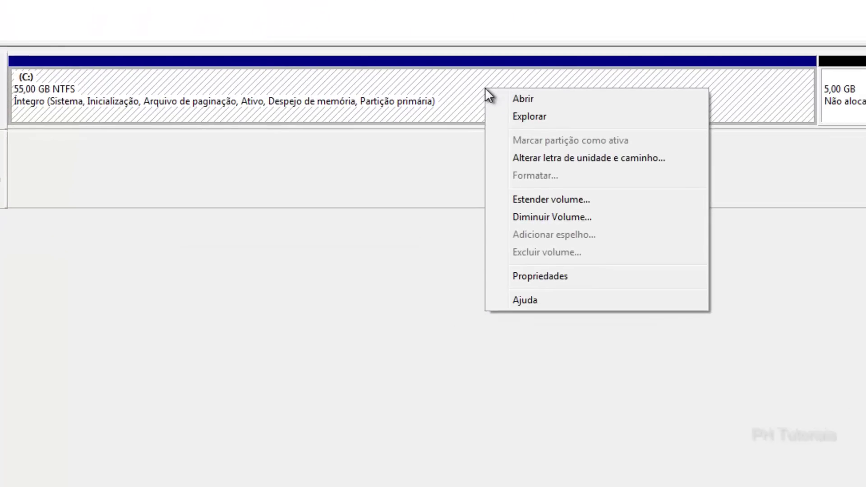
pyautogui.click(547, 198)
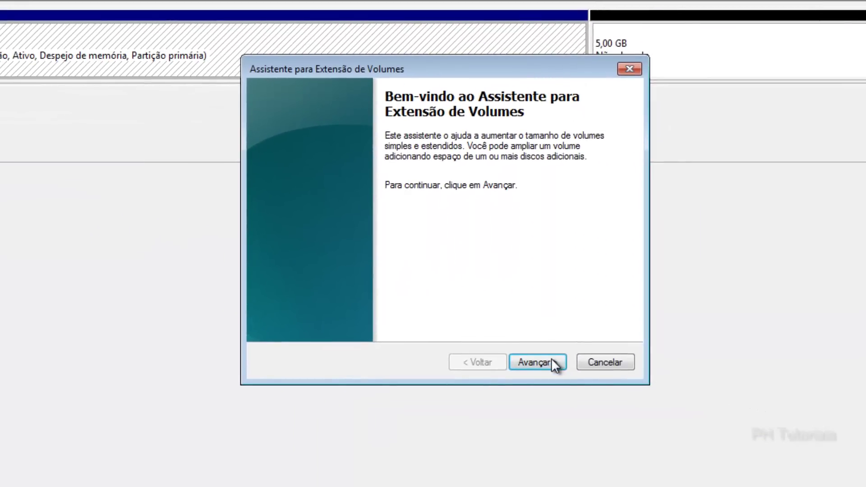
pyautogui.click(551, 358)
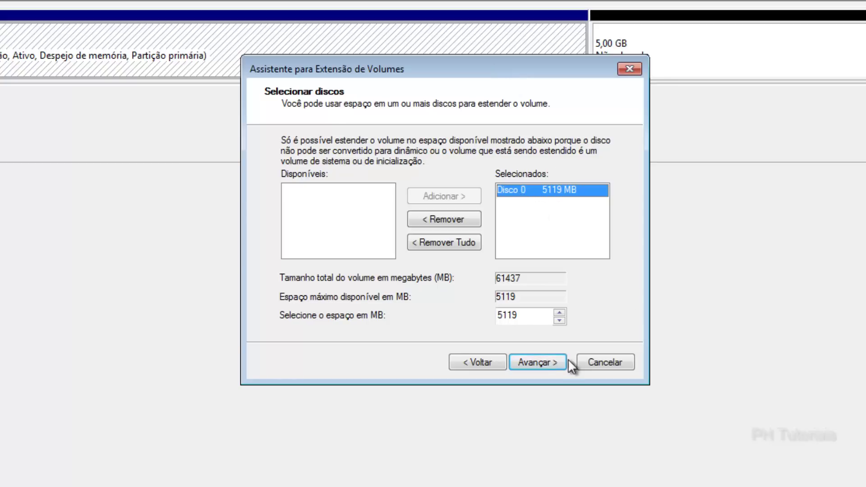
pyautogui.click(542, 363)
pyautogui.click(542, 363)
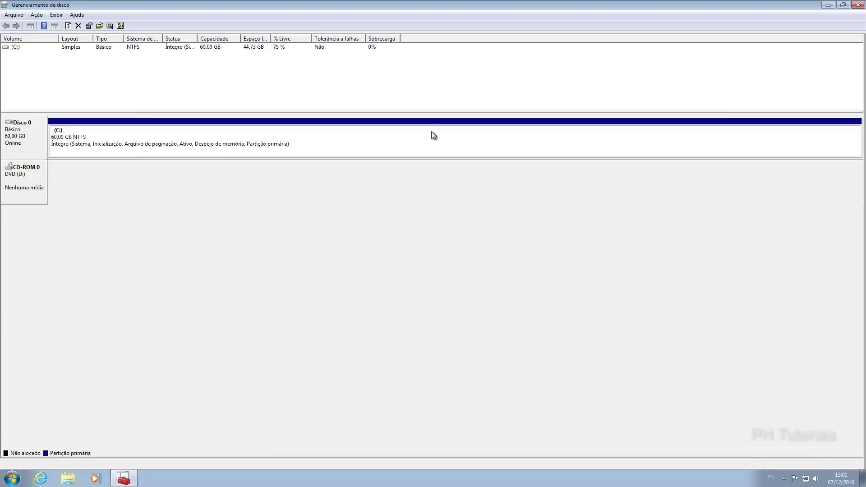
pyautogui.click(429, 135)
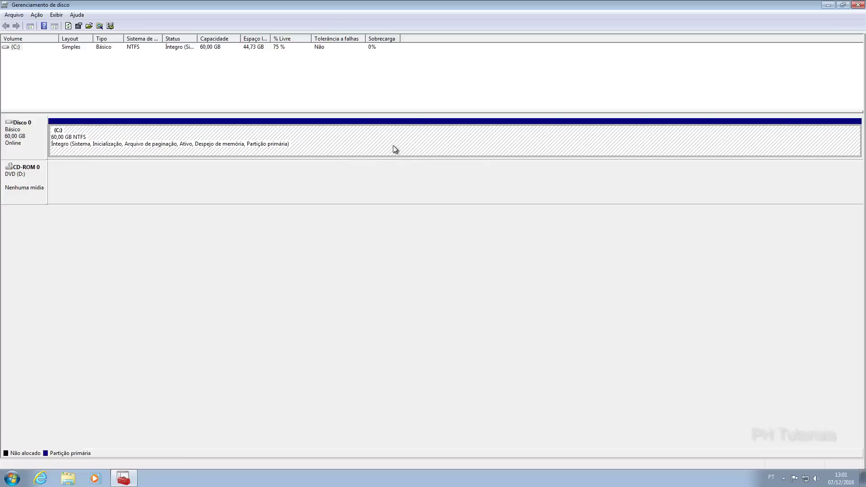
pyautogui.click(858, 5)
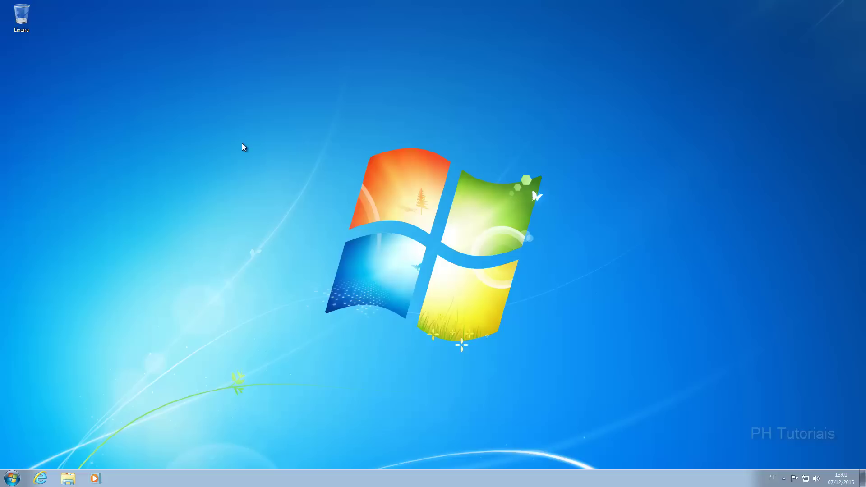
# Check the drives listed under Computador in Windows Explorer, select Disco Local (C:) to view its size, and close the window
pyautogui.click(68, 477)
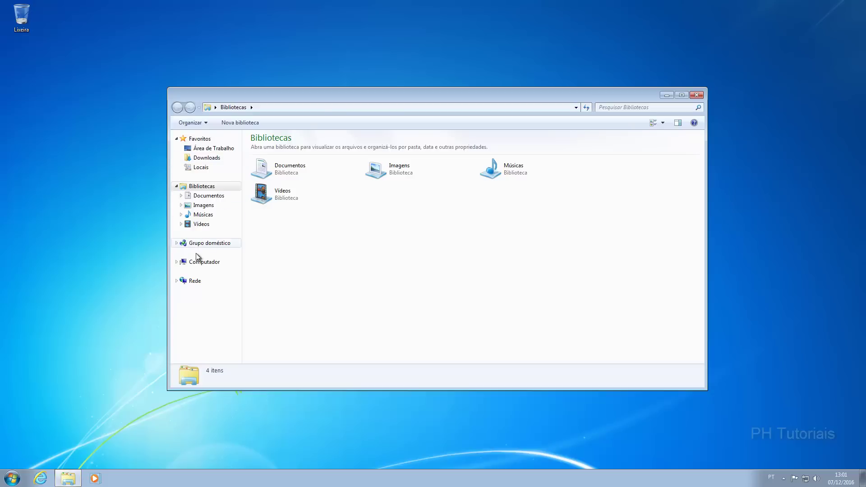
pyautogui.click(199, 260)
pyautogui.click(312, 158)
pyautogui.click(323, 298)
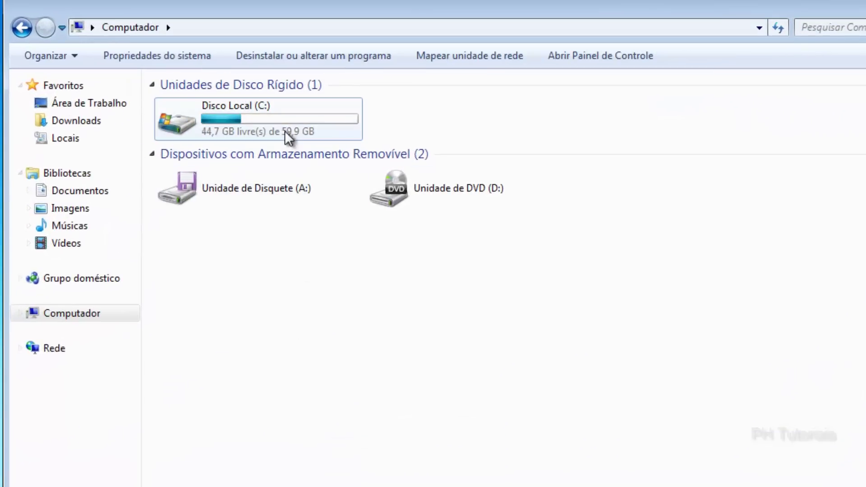
pyautogui.click(282, 123)
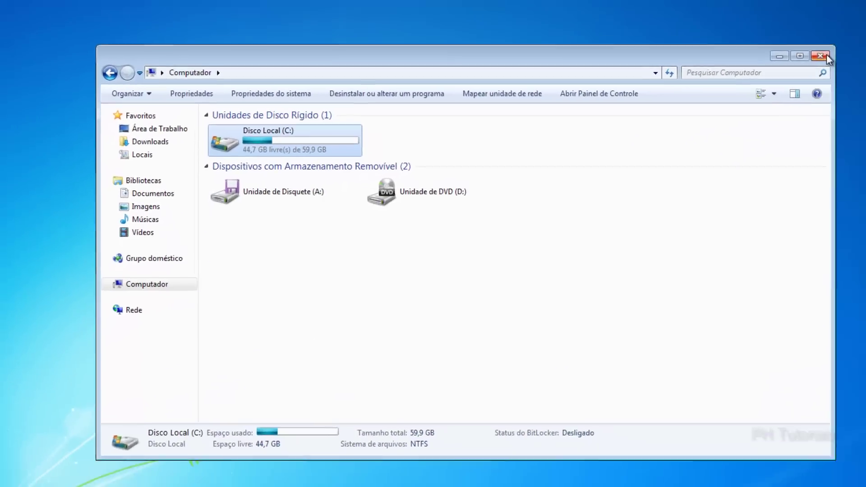
pyautogui.click(821, 54)
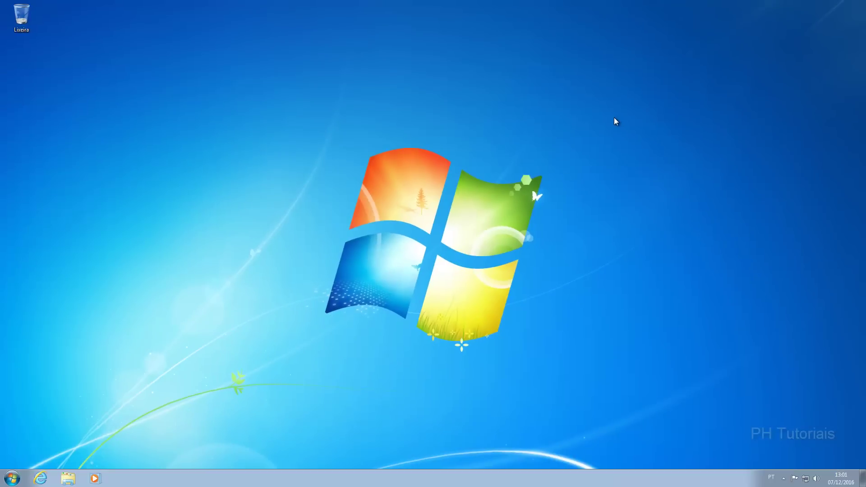